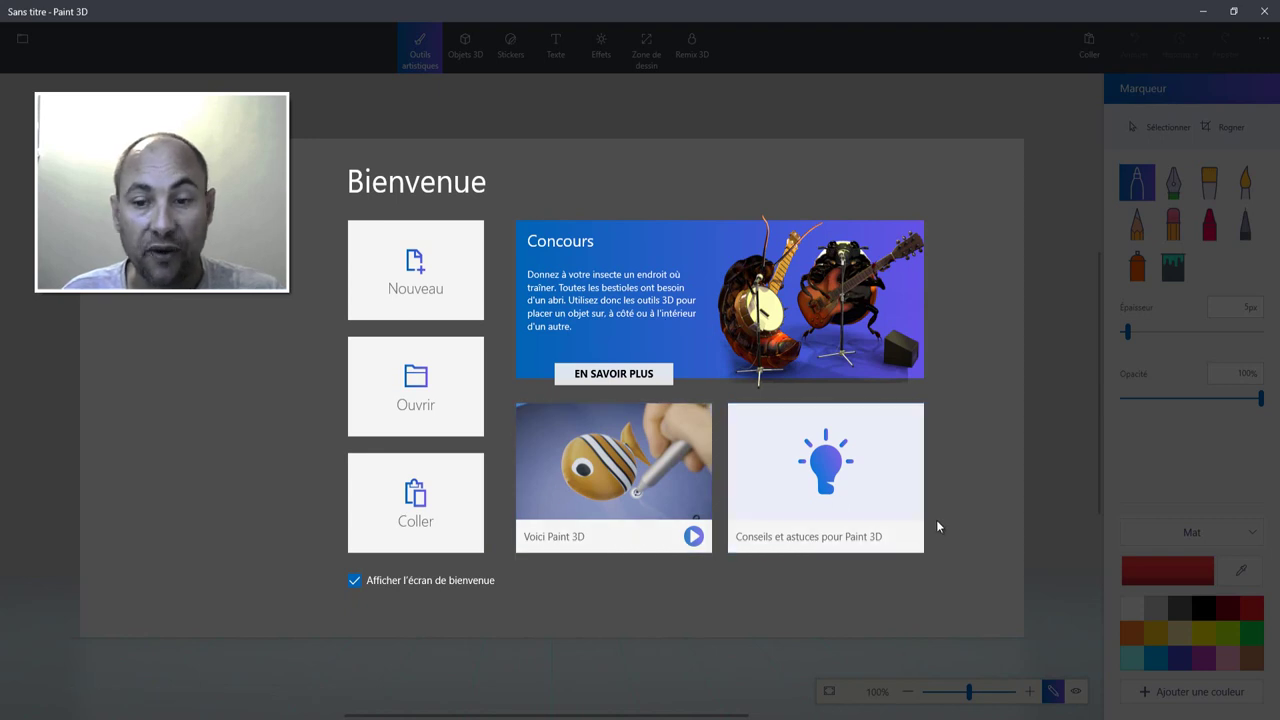
# - Start a new blank drawing and show the Objets 3D panel of models and shapes
pyautogui.click(416, 275)
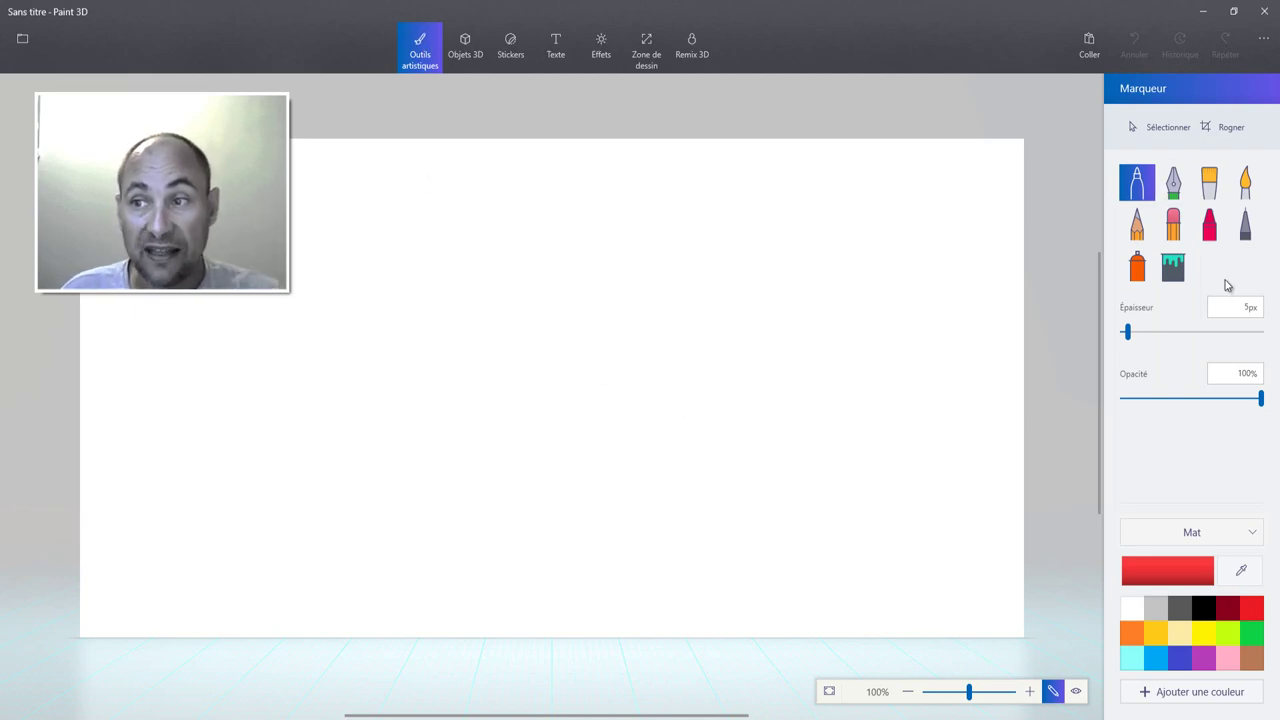
pyautogui.click(463, 45)
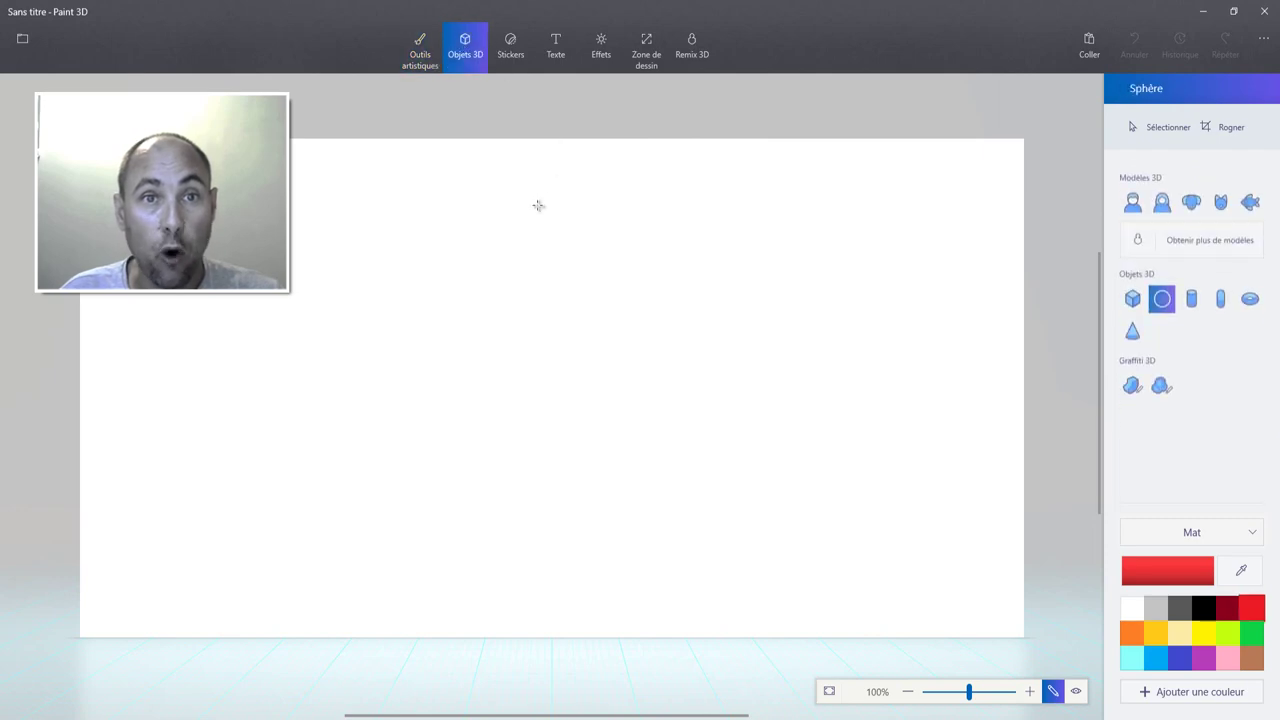
# - Place the red Poisson fish model at the upper left of the canvas, previewing it in 3D view
pyautogui.click(1251, 191)
pyautogui.moveTo(485, 277); pyautogui.dragTo(740, 366)
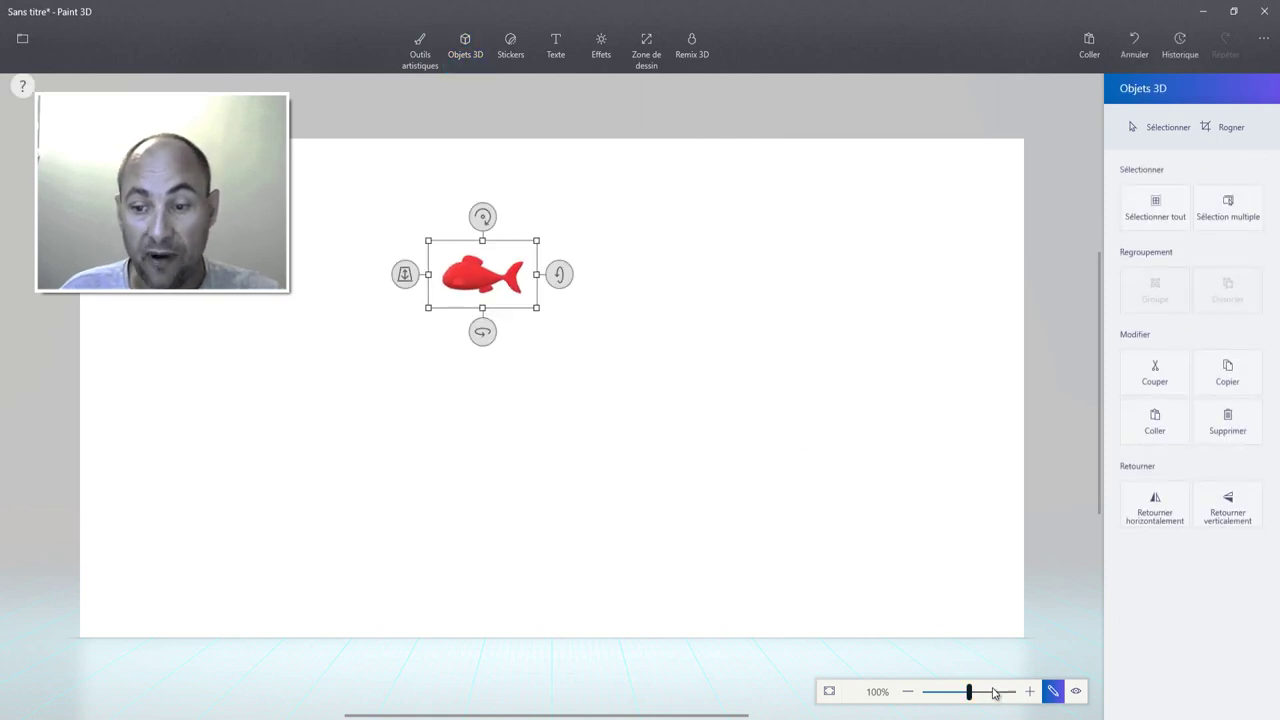
pyautogui.moveTo(969, 698)
pyautogui.mouseDown()
pyautogui.moveTo(986, 694)
pyautogui.moveTo(958, 692)
pyautogui.mouseUp()
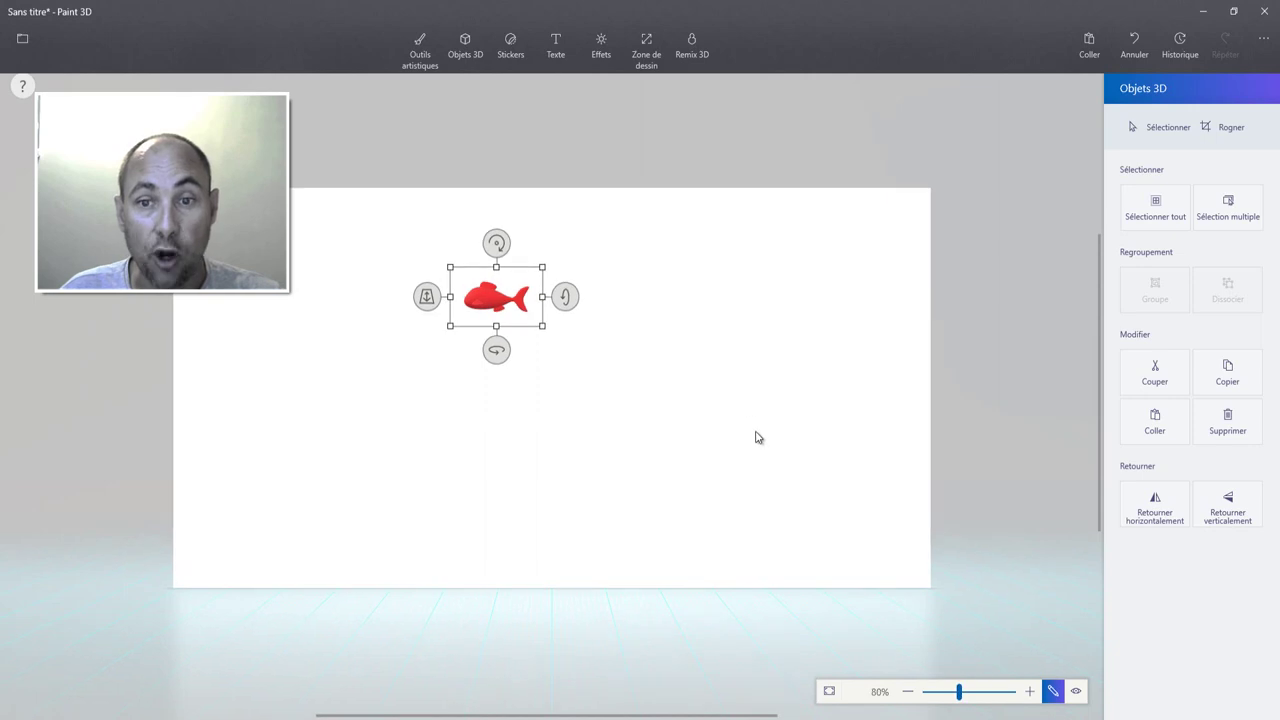
pyautogui.click(1075, 697)
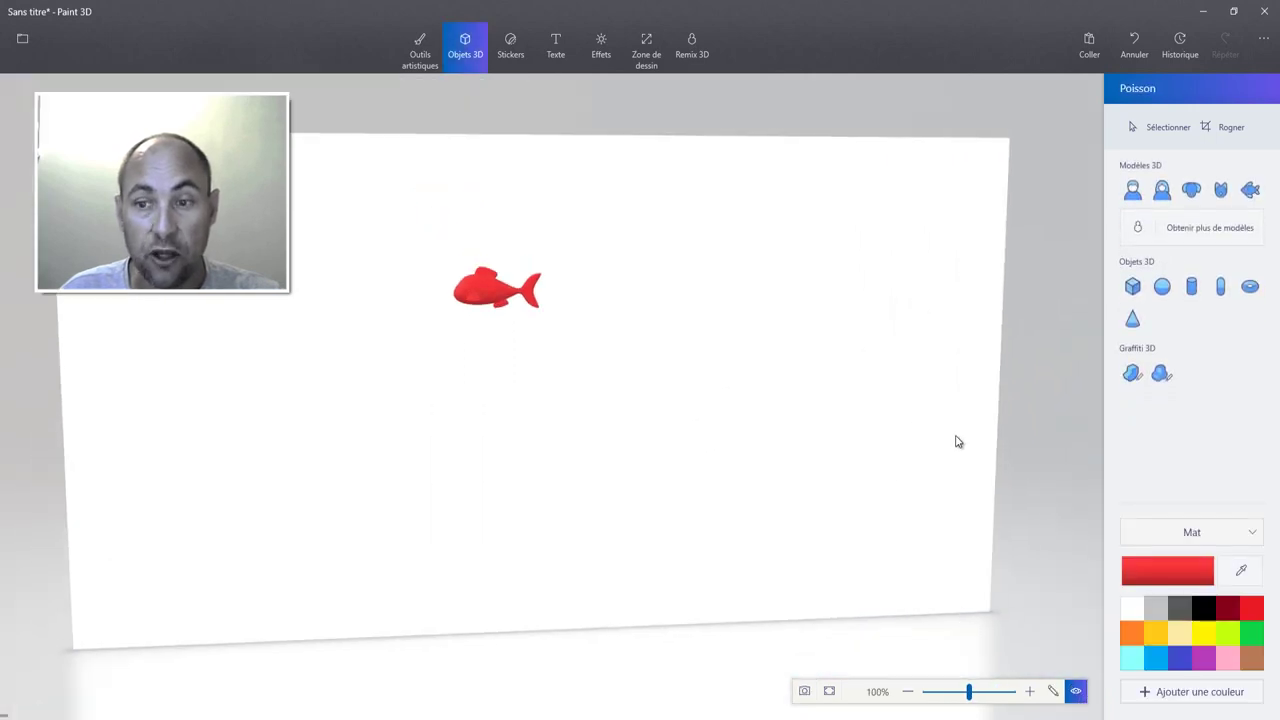
pyautogui.moveTo(957, 440)
pyautogui.mouseDown()
pyautogui.moveTo(801, 459)
pyautogui.moveTo(757, 437)
pyautogui.moveTo(1186, 440)
pyautogui.moveTo(1037, 463)
pyautogui.moveTo(1009, 414)
pyautogui.moveTo(924, 442)
pyautogui.moveTo(943, 434)
pyautogui.moveTo(690, 446)
pyautogui.mouseUp()
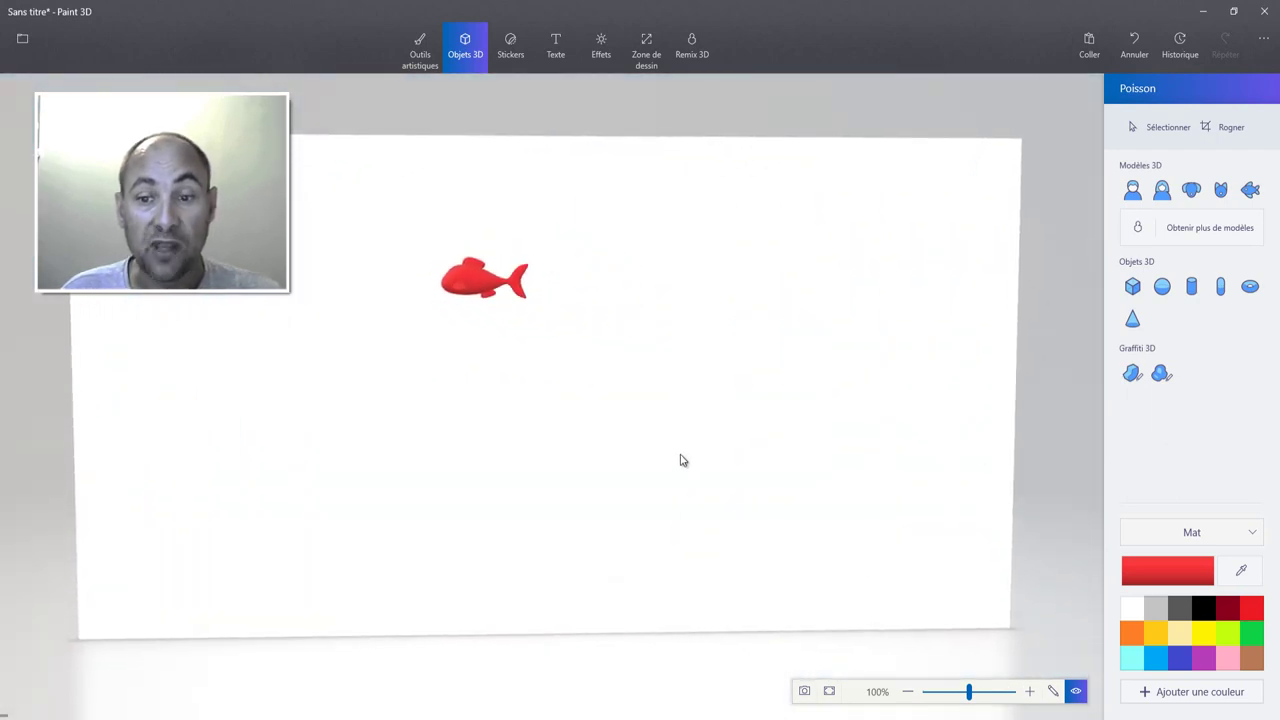
pyautogui.click(1053, 691)
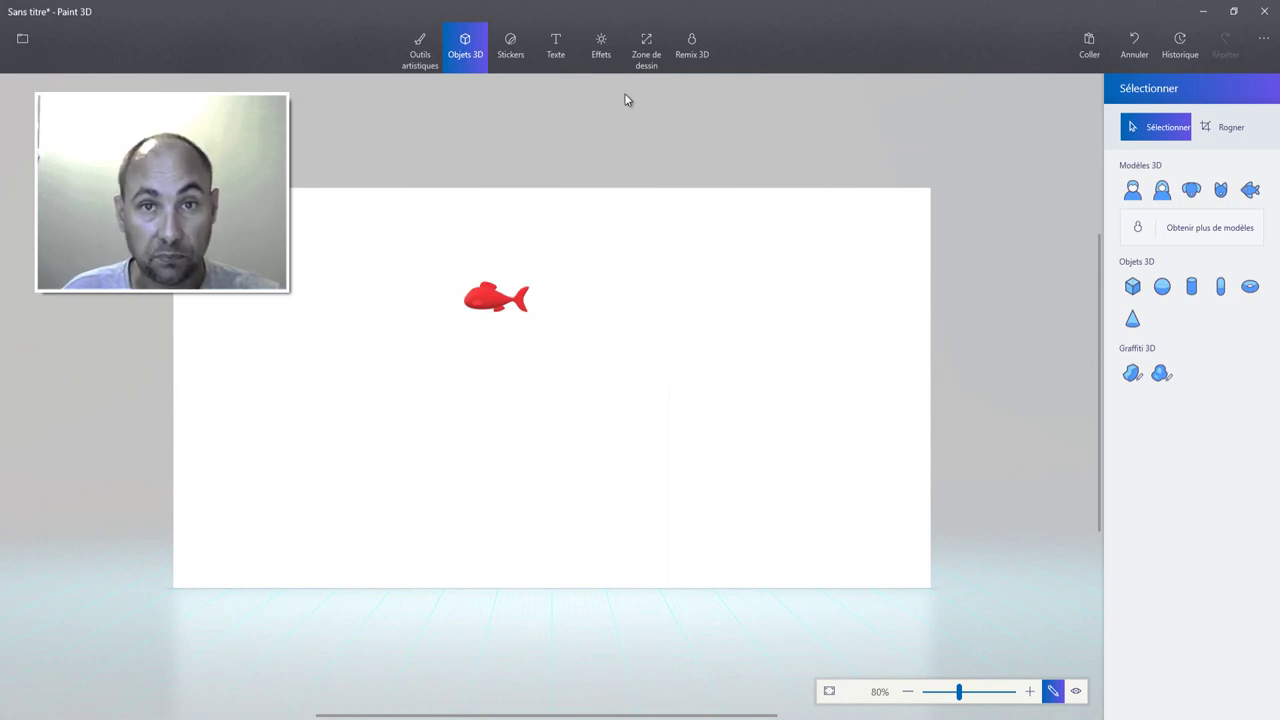
# - Turn off Afficher la zone de dessin so the fish floats without a canvas
pyautogui.click(645, 55)
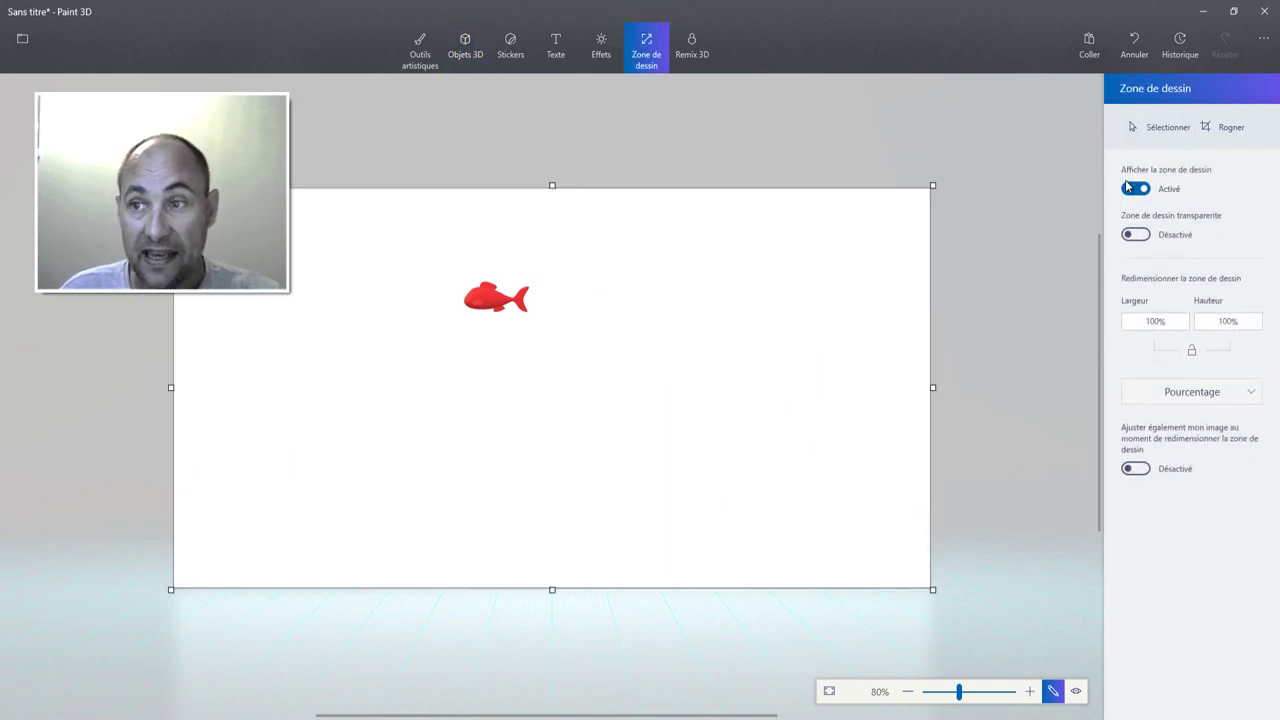
pyautogui.click(1133, 189)
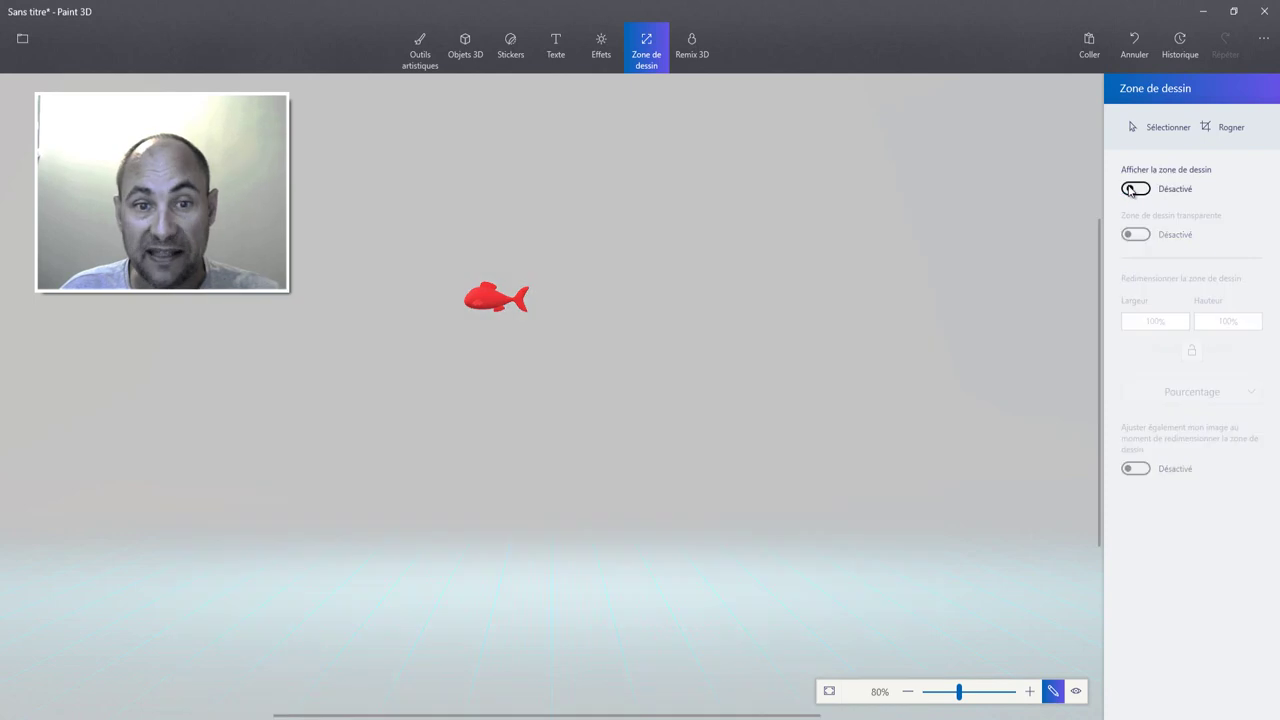
pyautogui.click(1135, 189)
pyautogui.click(1135, 234)
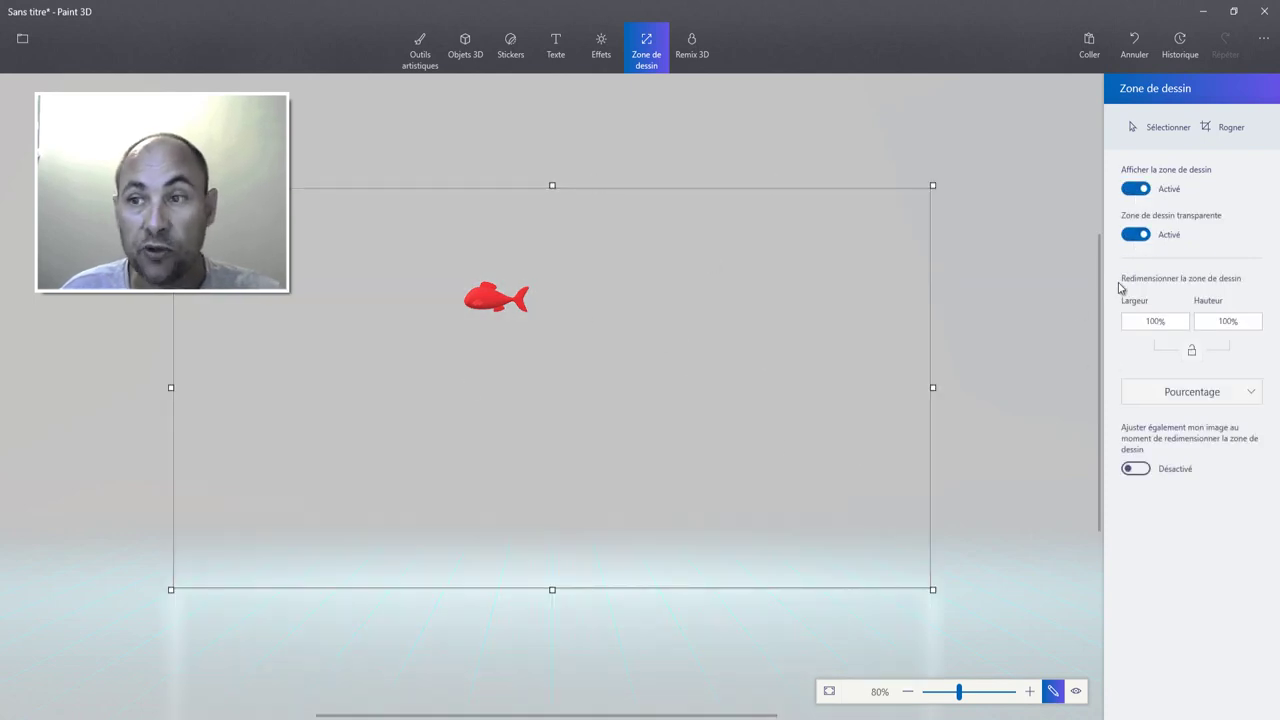
pyautogui.click(1135, 234)
pyautogui.click(1135, 189)
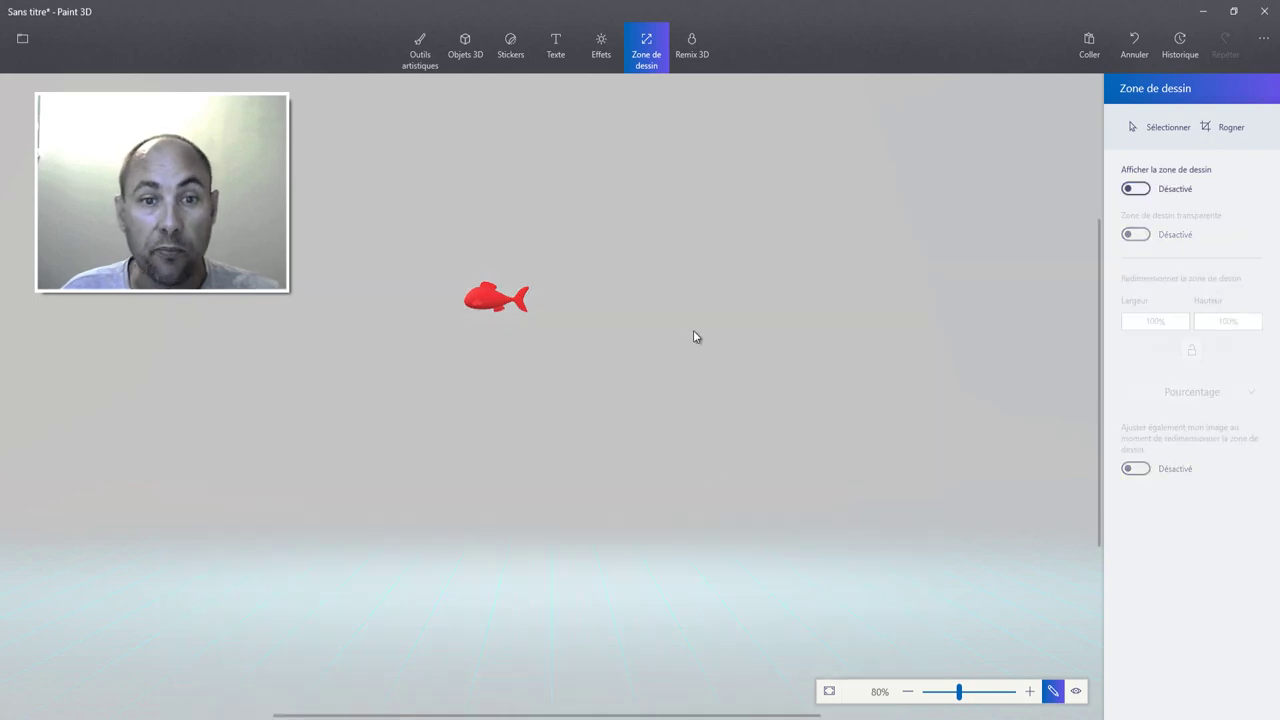
pyautogui.click(466, 48)
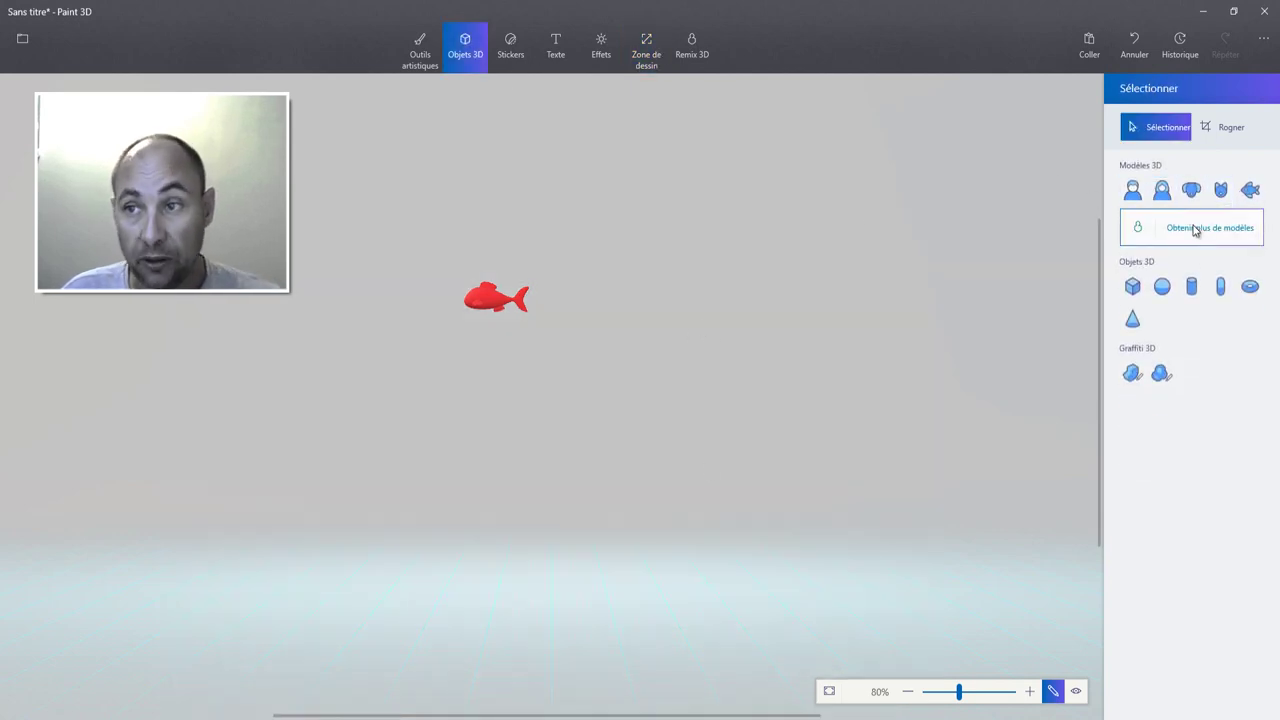
# - Draw a large red Cube to the right of the fish
pyautogui.click(1132, 286)
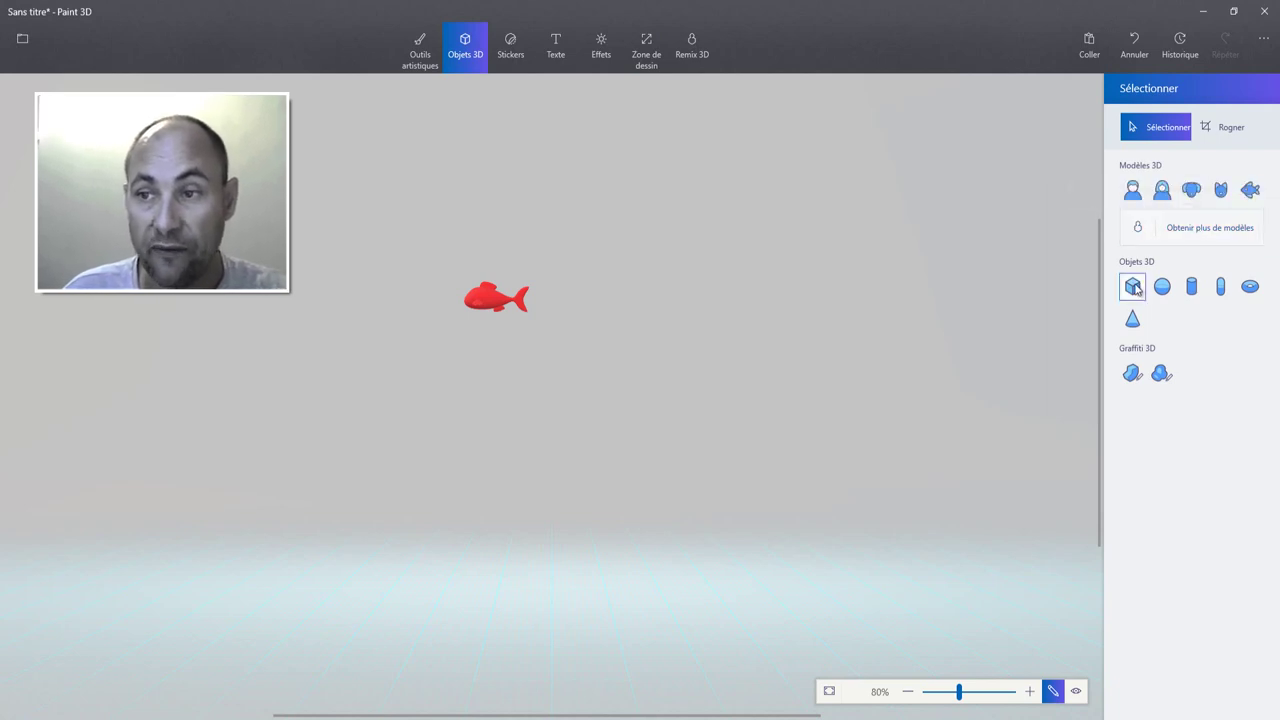
pyautogui.moveTo(632, 253); pyautogui.dragTo(882, 469)
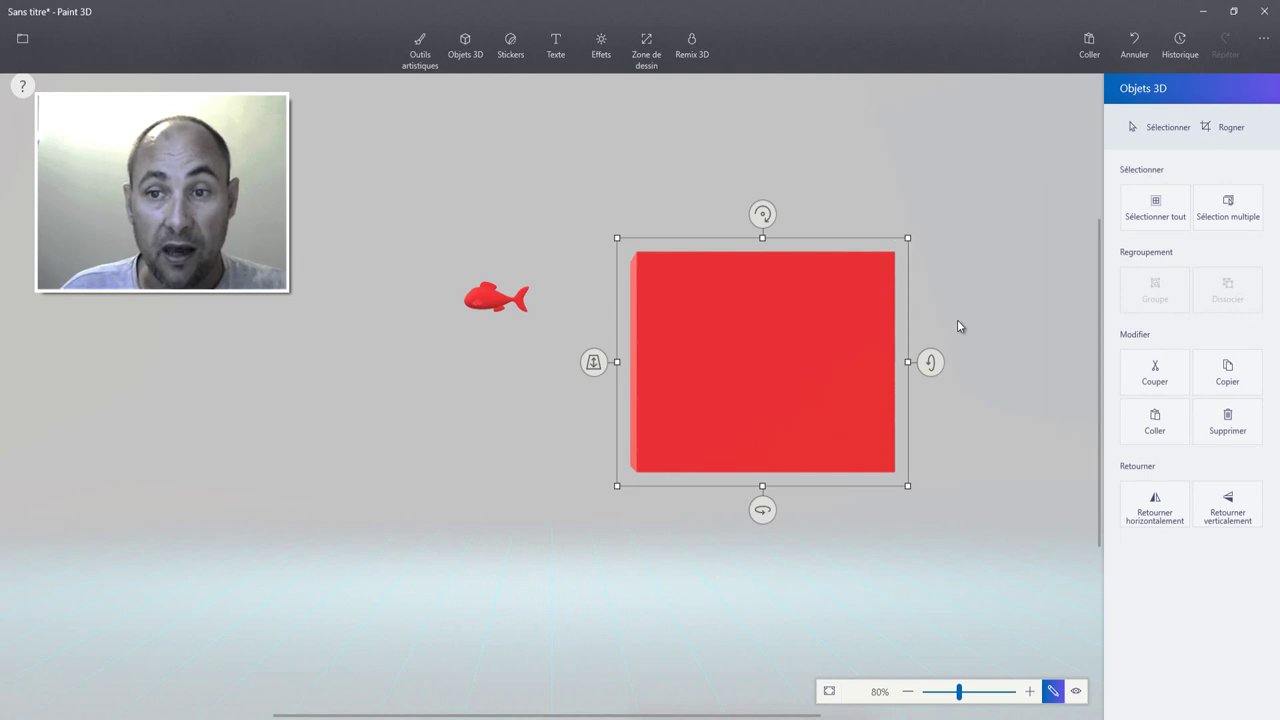
pyautogui.click(478, 58)
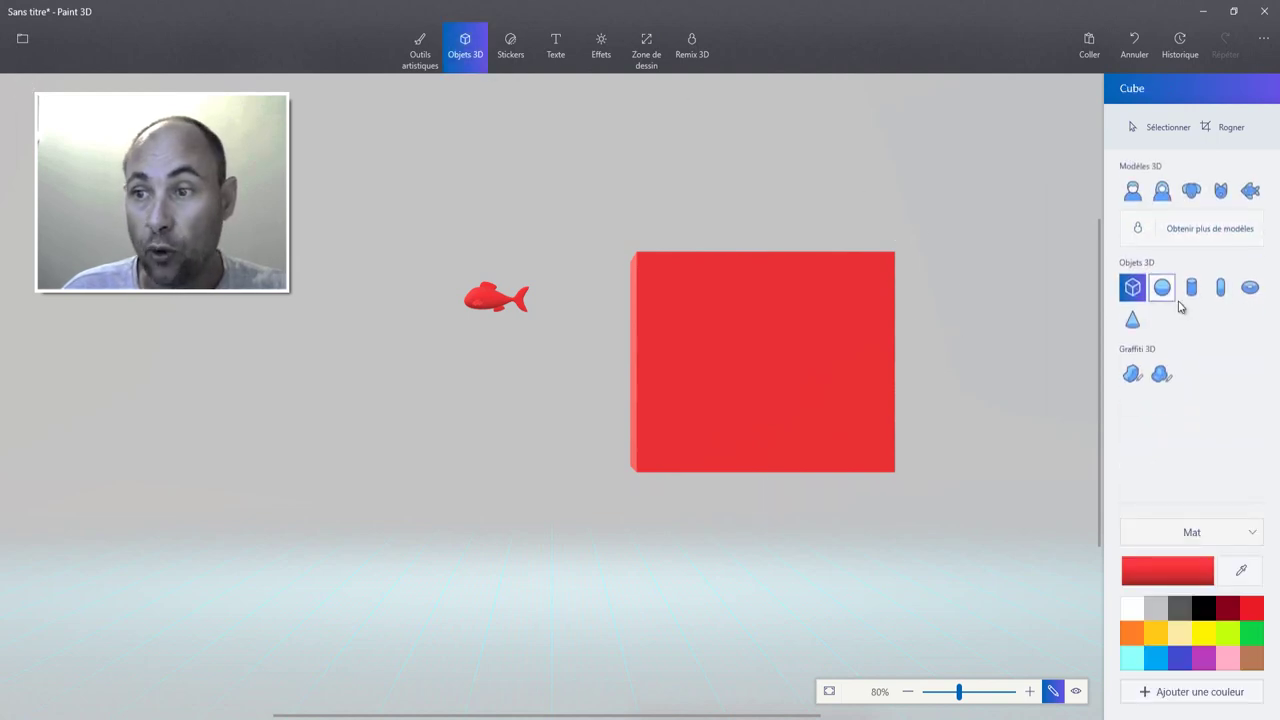
pyautogui.click(1132, 373)
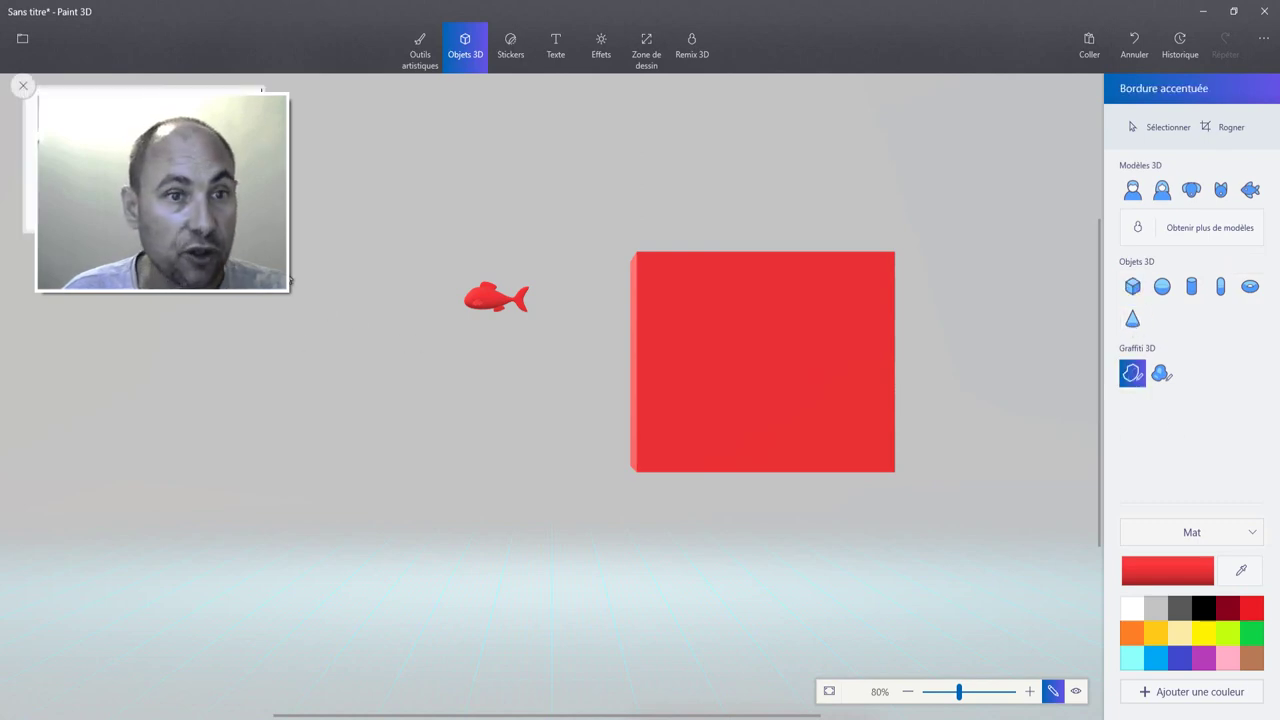
pyautogui.moveTo(290, 271); pyautogui.dragTo(518, 441)
pyautogui.moveTo(405, 218); pyautogui.dragTo(377, 218)
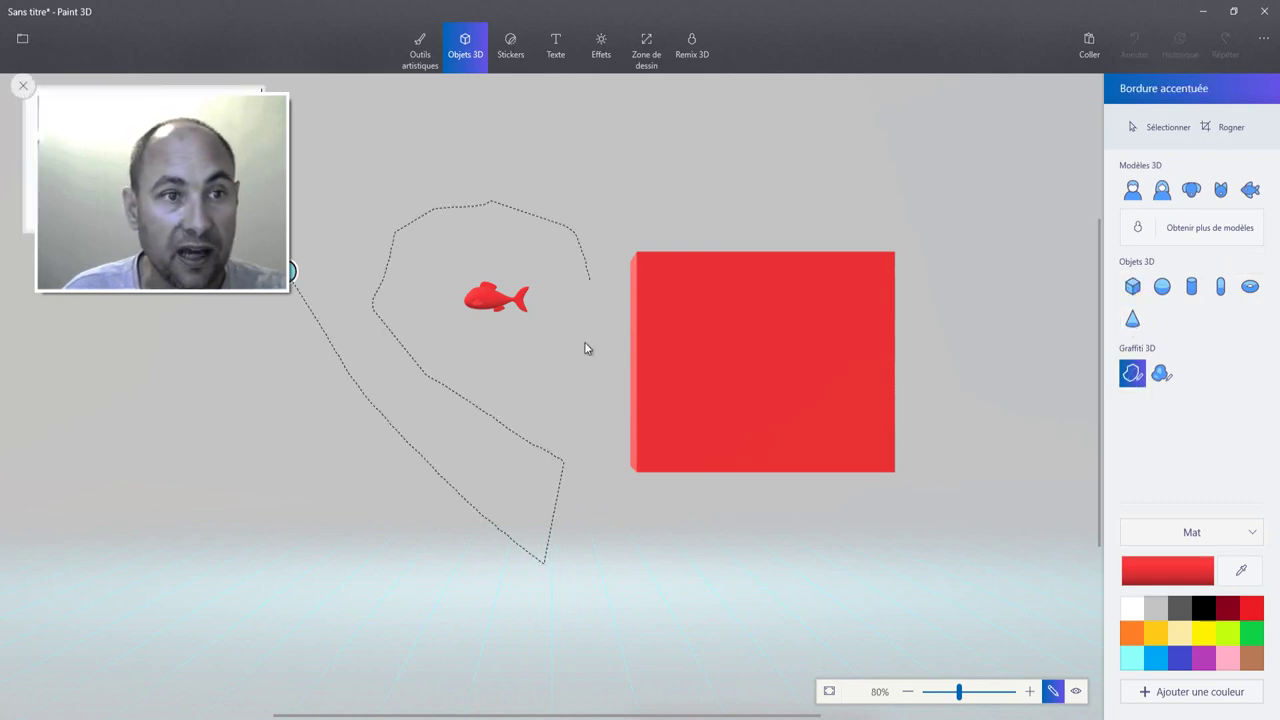
pyautogui.click(291, 271)
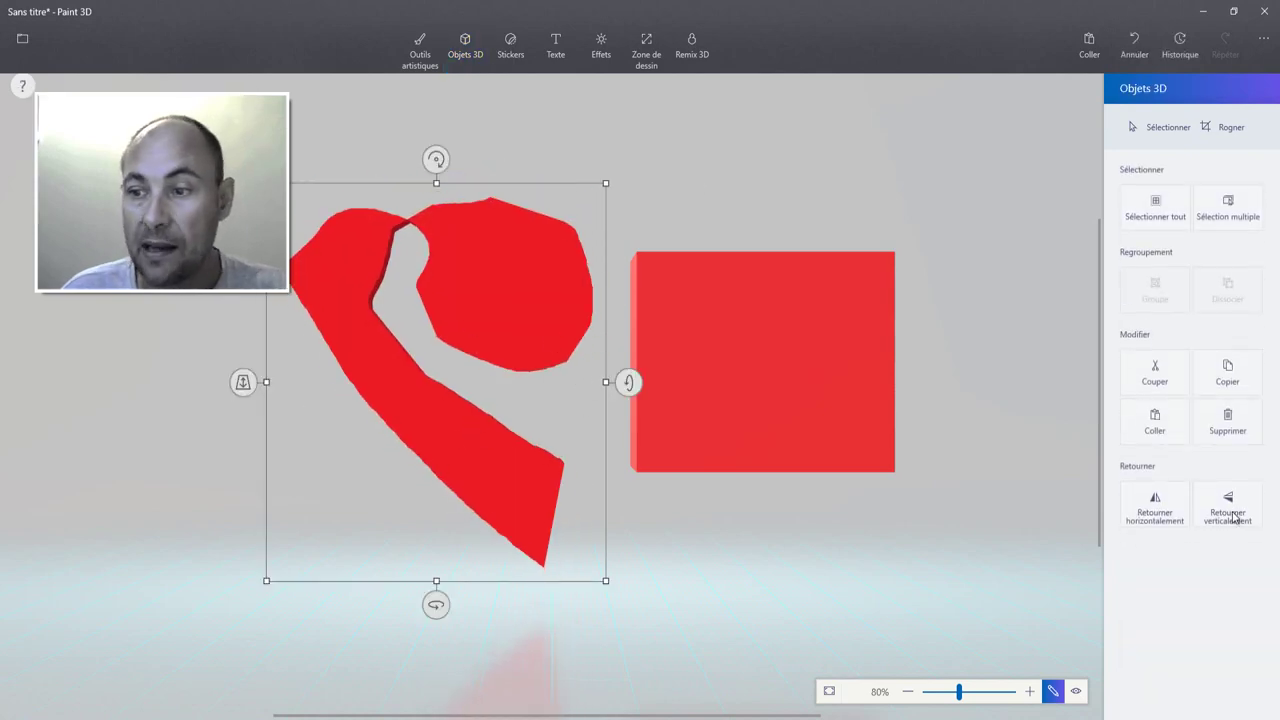
pyautogui.hotkey('ctrl', 'z')
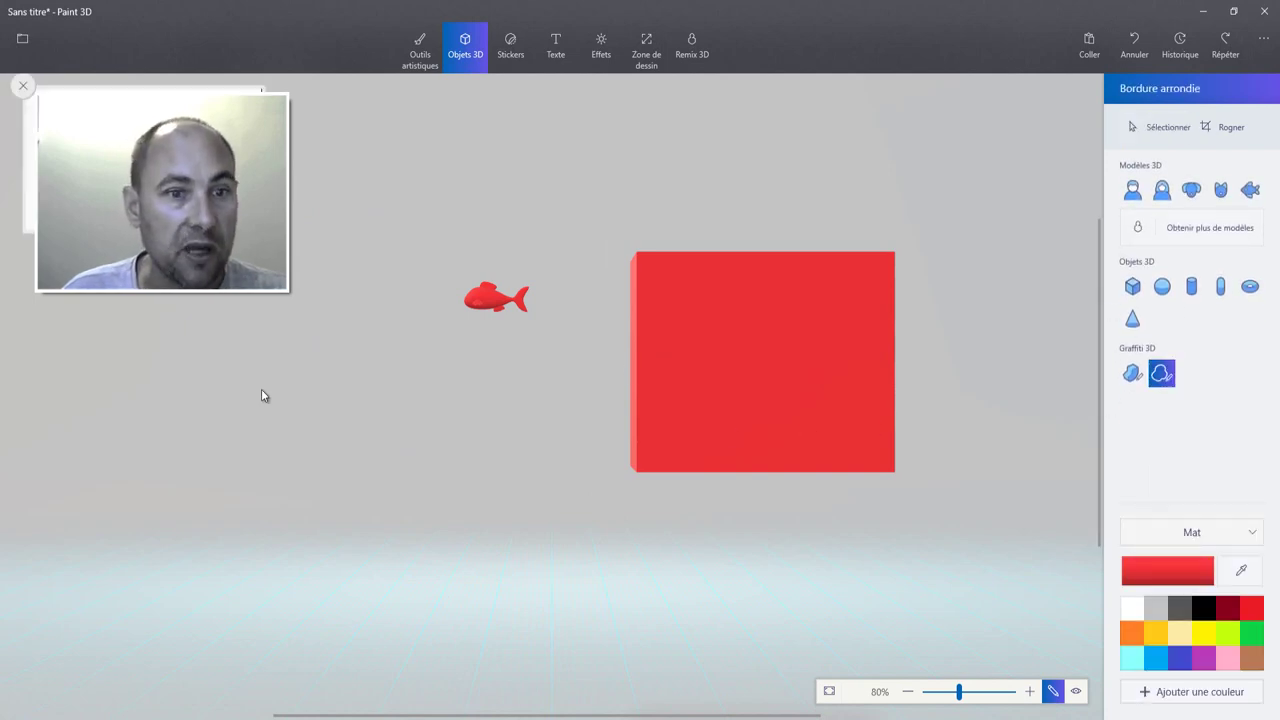
# - Draw a four-point rounded-edge diamond doodle left of the fish and orbit to inspect it
pyautogui.click(225, 389)
pyautogui.click(351, 253)
pyautogui.click(469, 437)
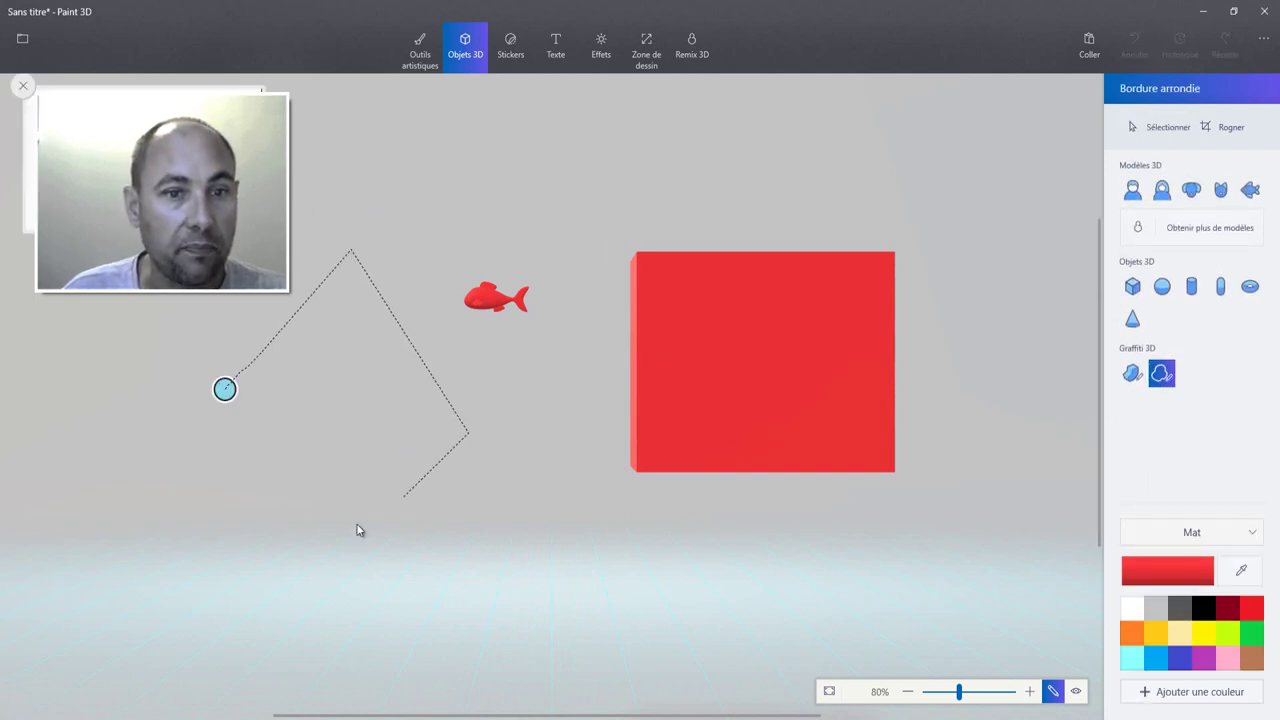
pyautogui.click(280, 549)
pyautogui.click(225, 389)
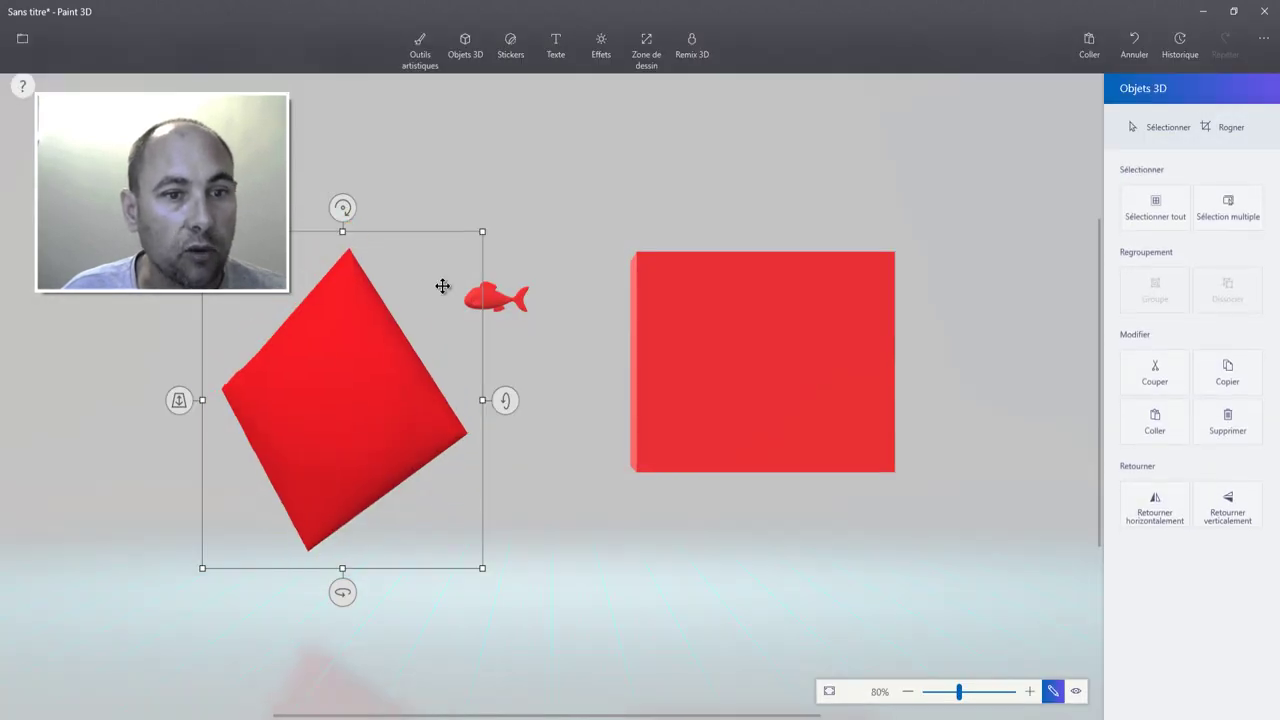
pyautogui.click(1076, 691)
pyautogui.moveTo(897, 390); pyautogui.dragTo(624, 301)
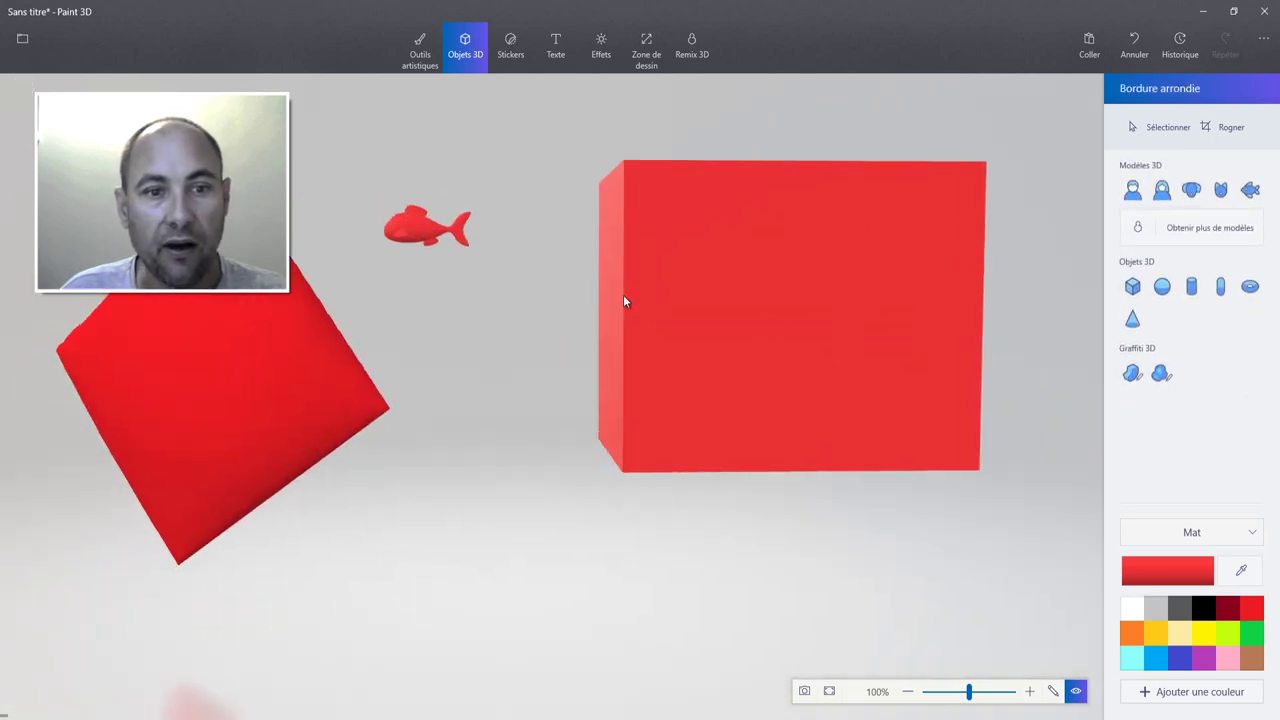
pyautogui.click(510, 55)
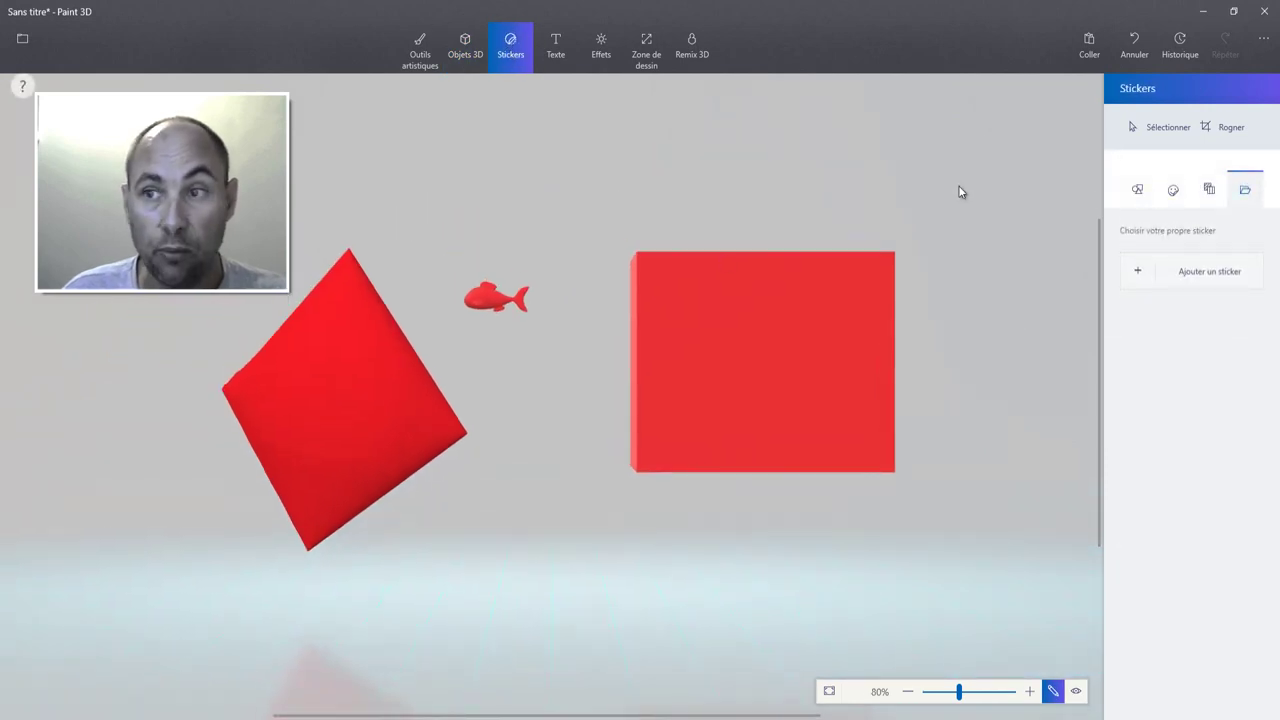
# - Stamp a smiling star sticker onto the front of the red cube
pyautogui.click(1138, 192)
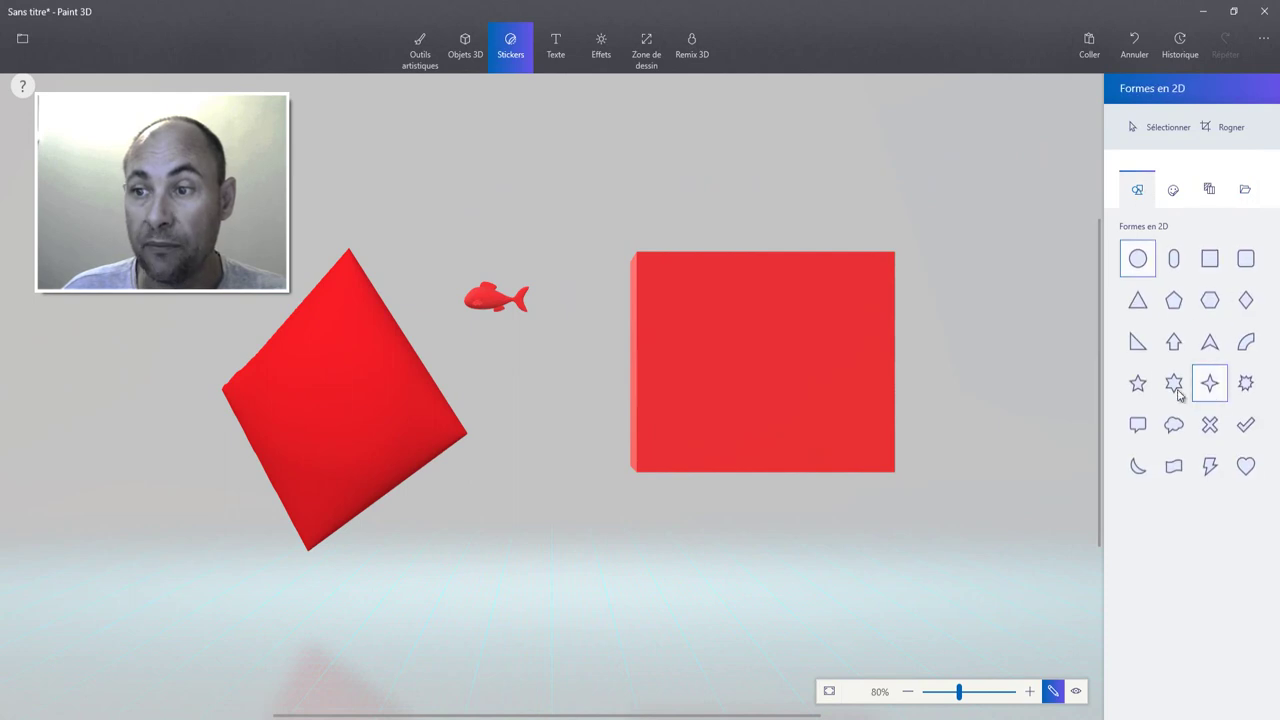
pyautogui.click(1173, 192)
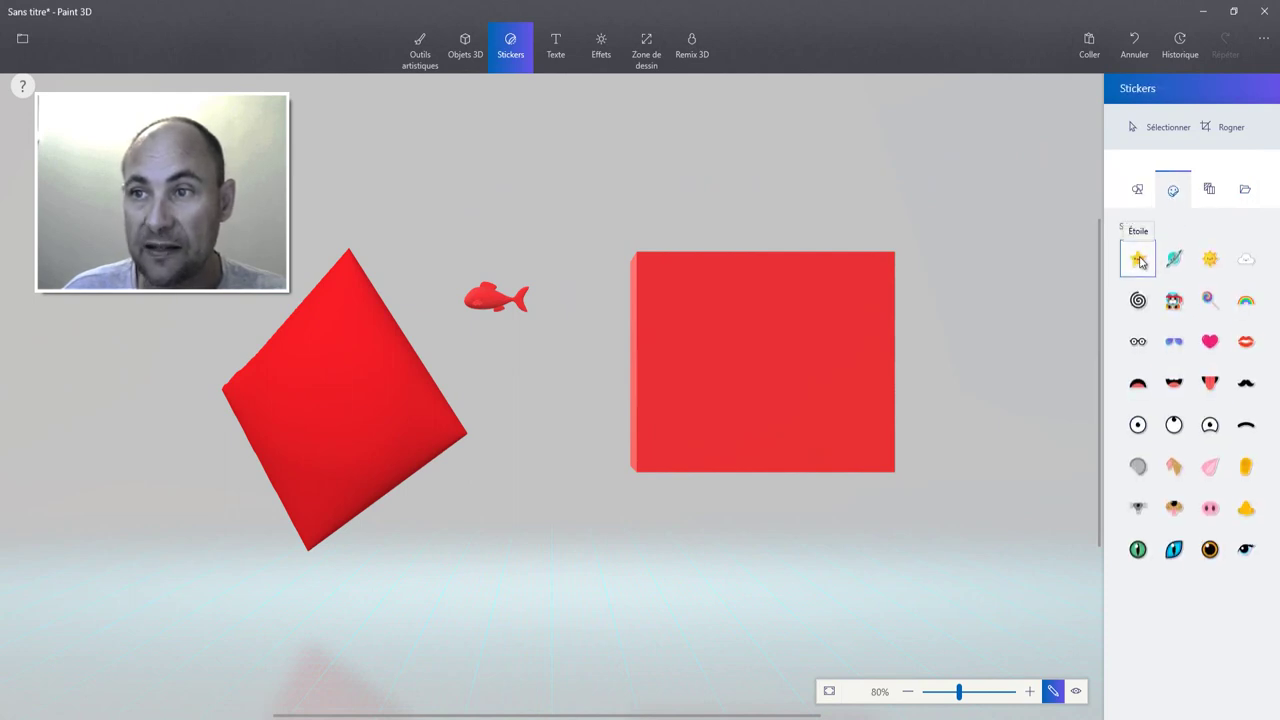
pyautogui.click(1150, 127)
pyautogui.click(805, 376)
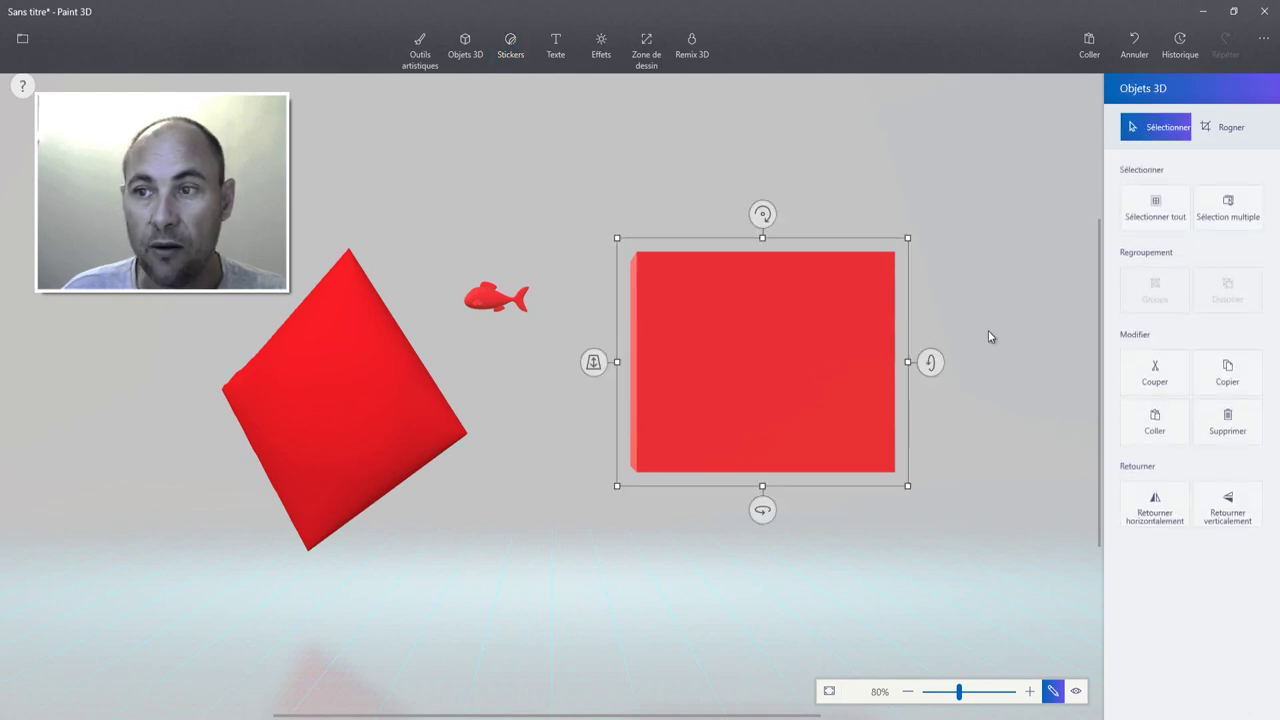
pyautogui.click(1158, 131)
pyautogui.click(1174, 192)
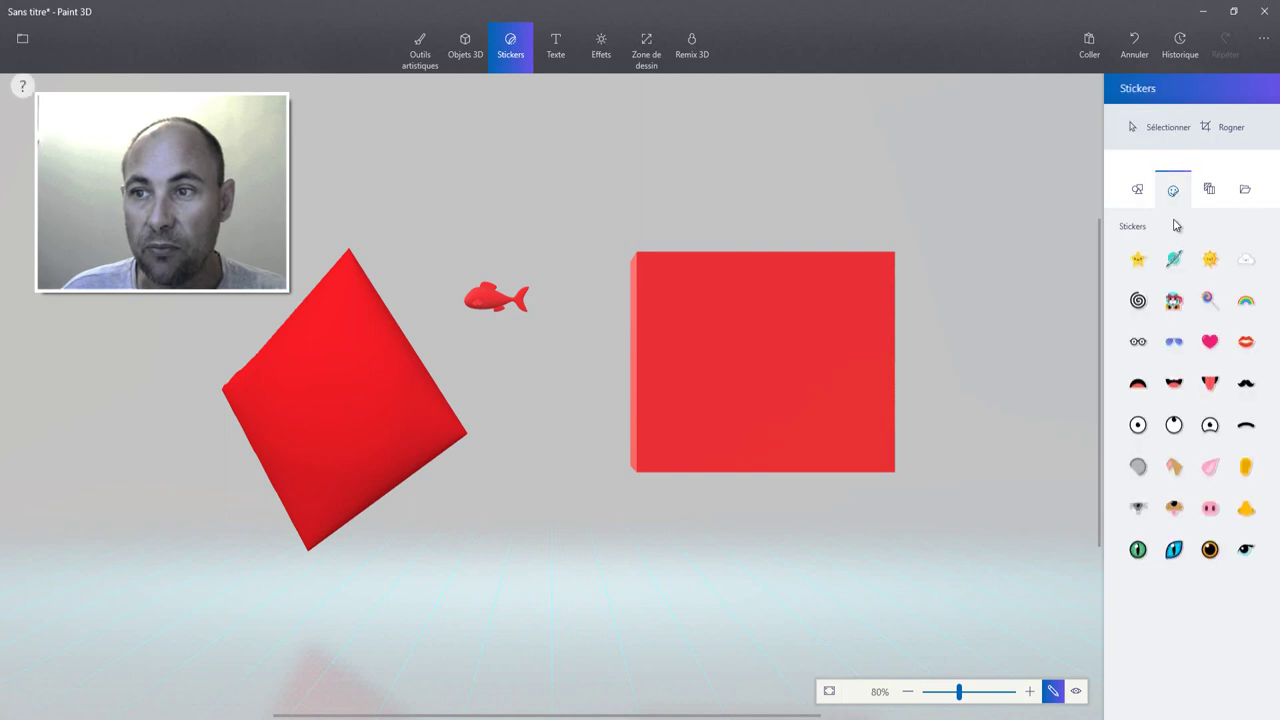
pyautogui.click(806, 347)
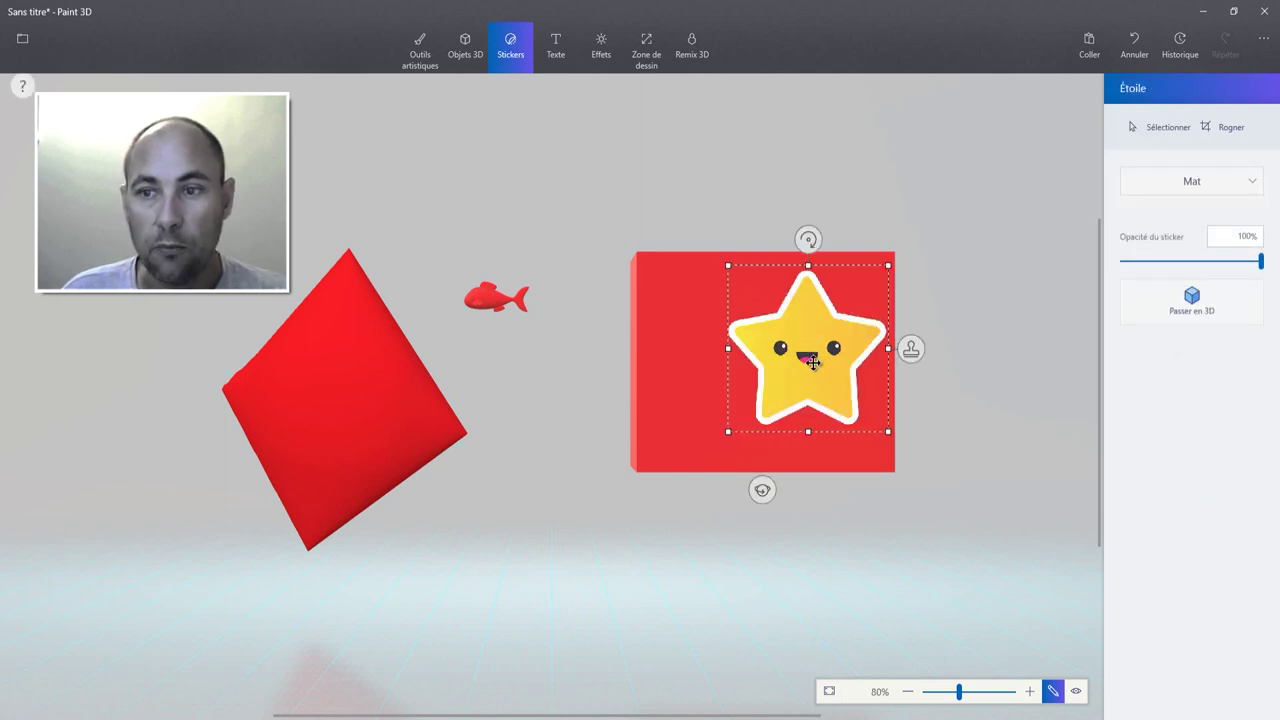
pyautogui.click(706, 472)
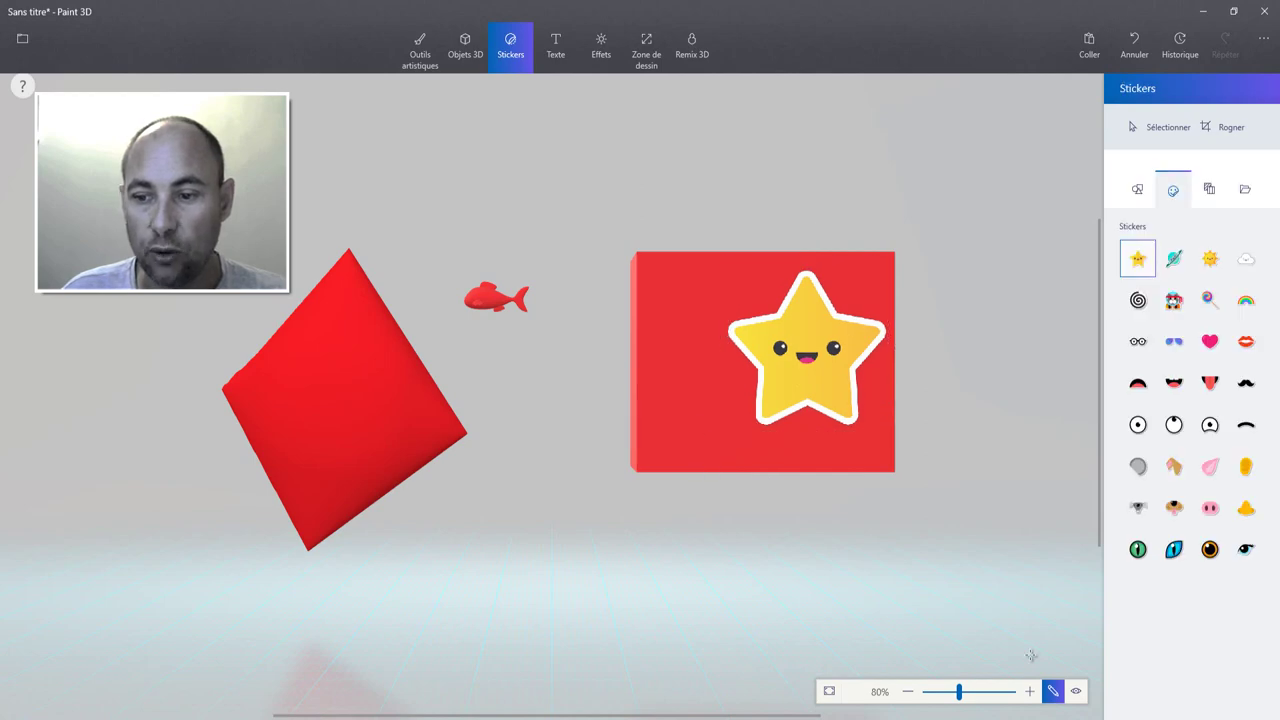
# - Add a large red Sphère in front of the cube
pyautogui.click(1076, 691)
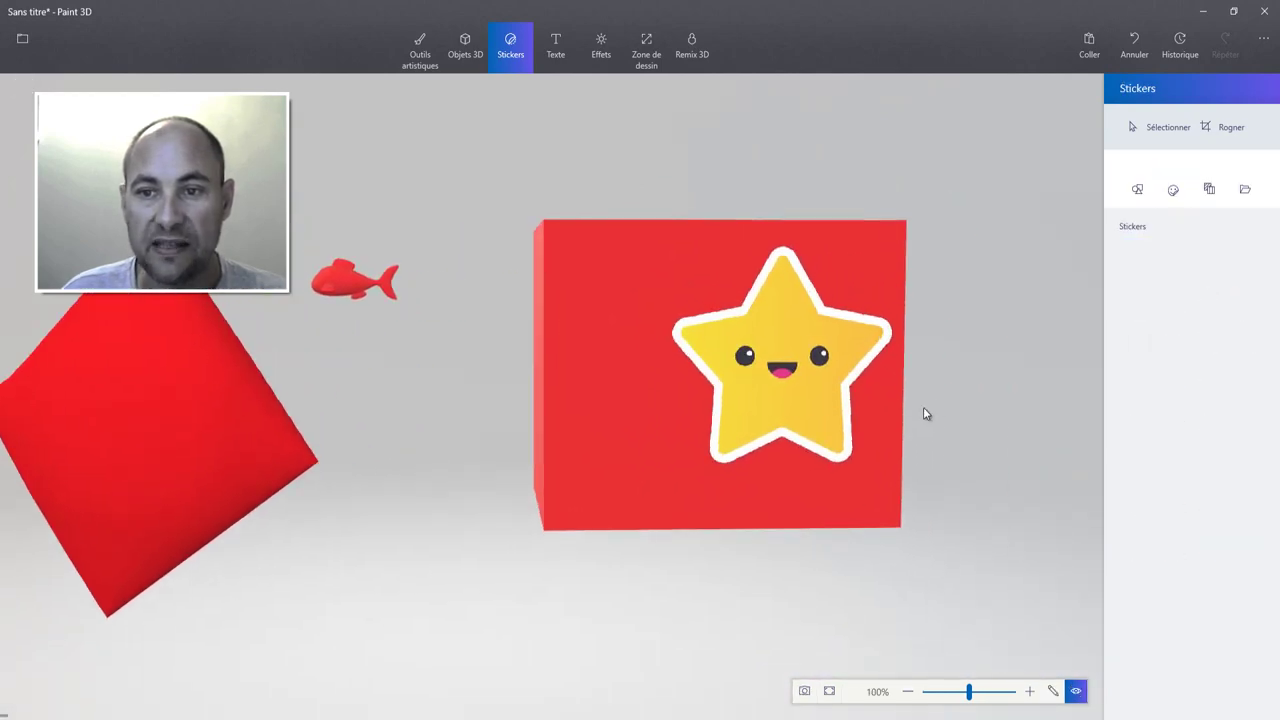
pyautogui.moveTo(878, 418)
pyautogui.mouseDown()
pyautogui.moveTo(735, 415)
pyautogui.moveTo(940, 428)
pyautogui.mouseUp()
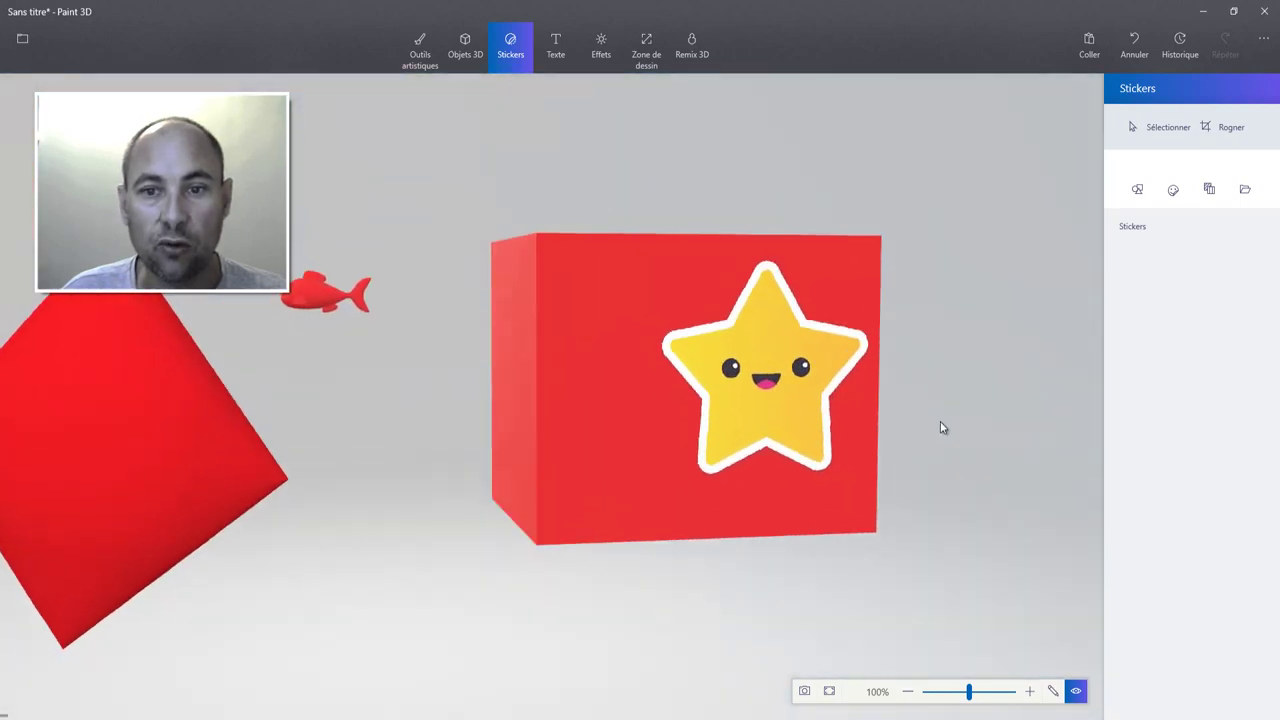
pyautogui.scroll(-3, 786, 423)
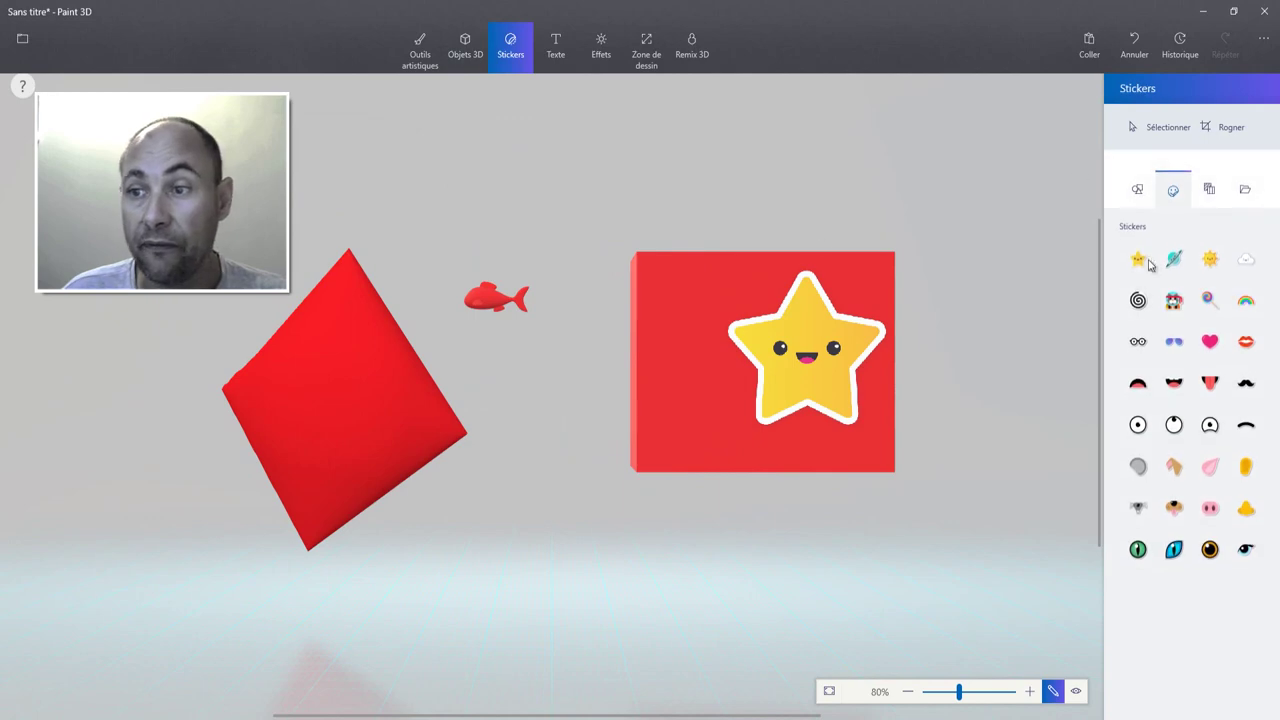
pyautogui.click(467, 52)
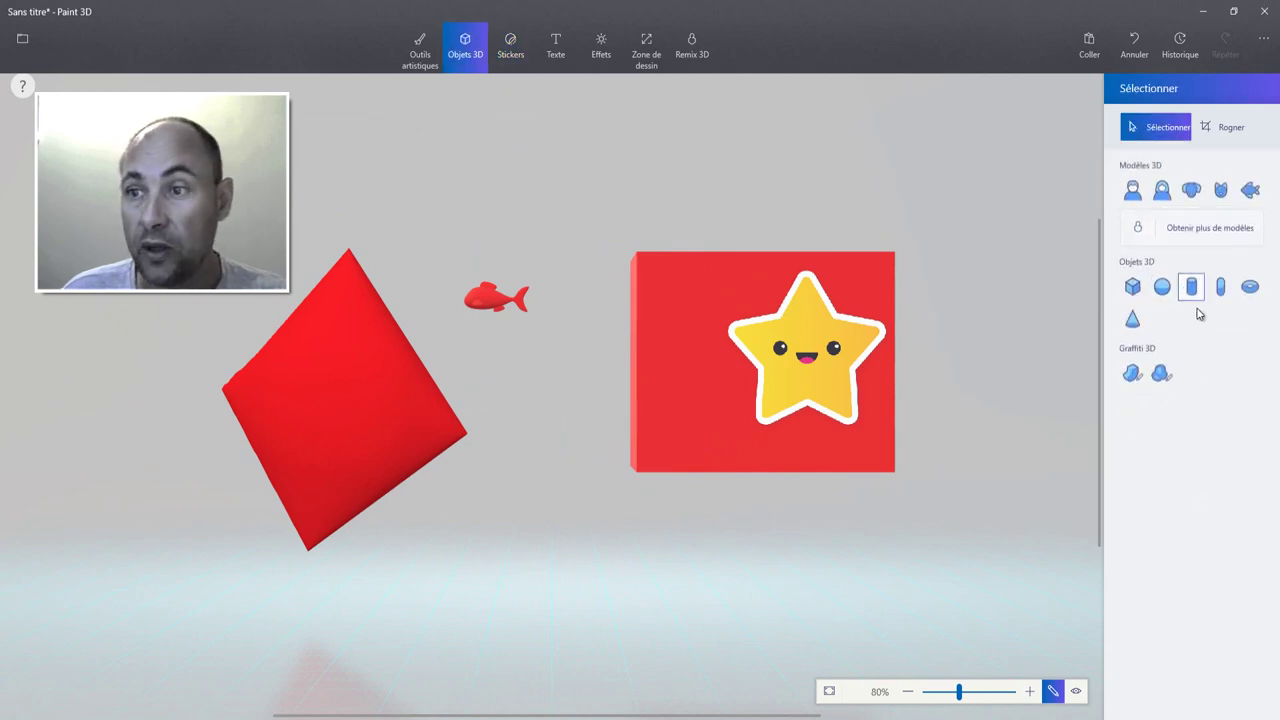
pyautogui.click(1161, 287)
pyautogui.moveTo(436, 165)
pyautogui.mouseDown()
pyautogui.moveTo(960, 682)
pyautogui.moveTo(924, 634)
pyautogui.mouseUp()
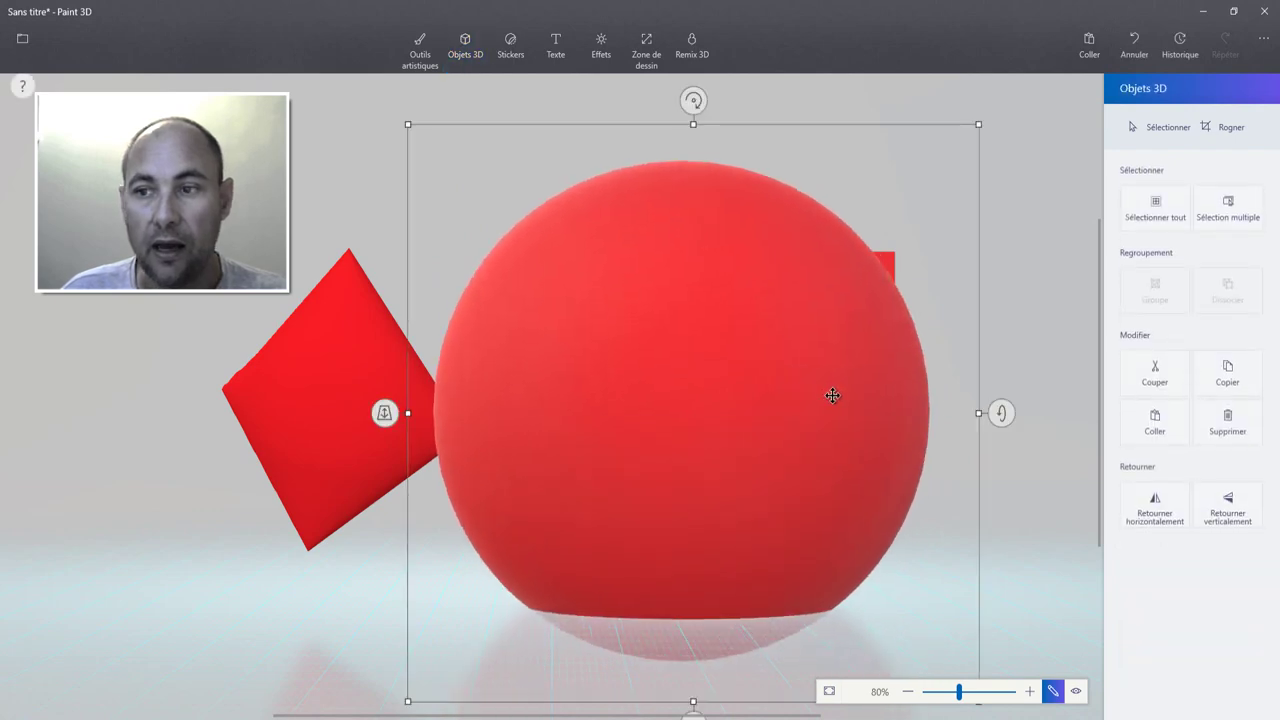
# - Try the UPLN logo images, including logo300px.jpg, as custom stickers, deleting each attempt
pyautogui.click(511, 47)
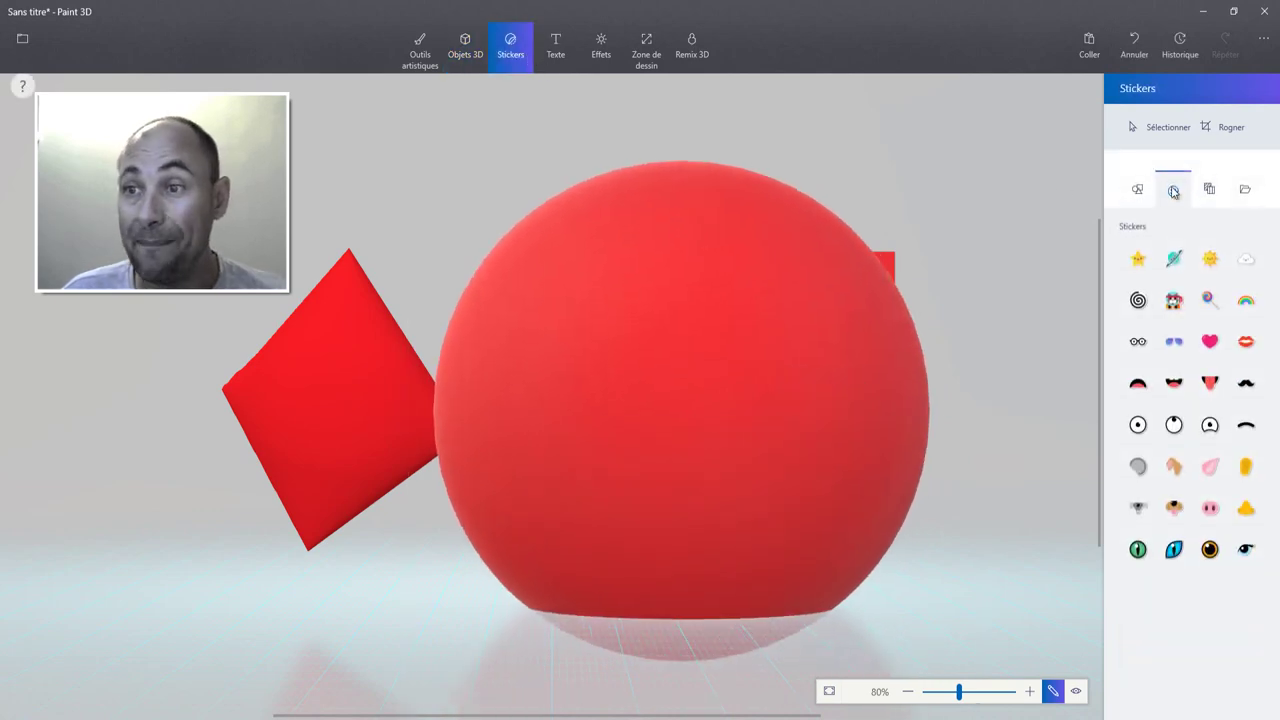
pyautogui.click(1210, 190)
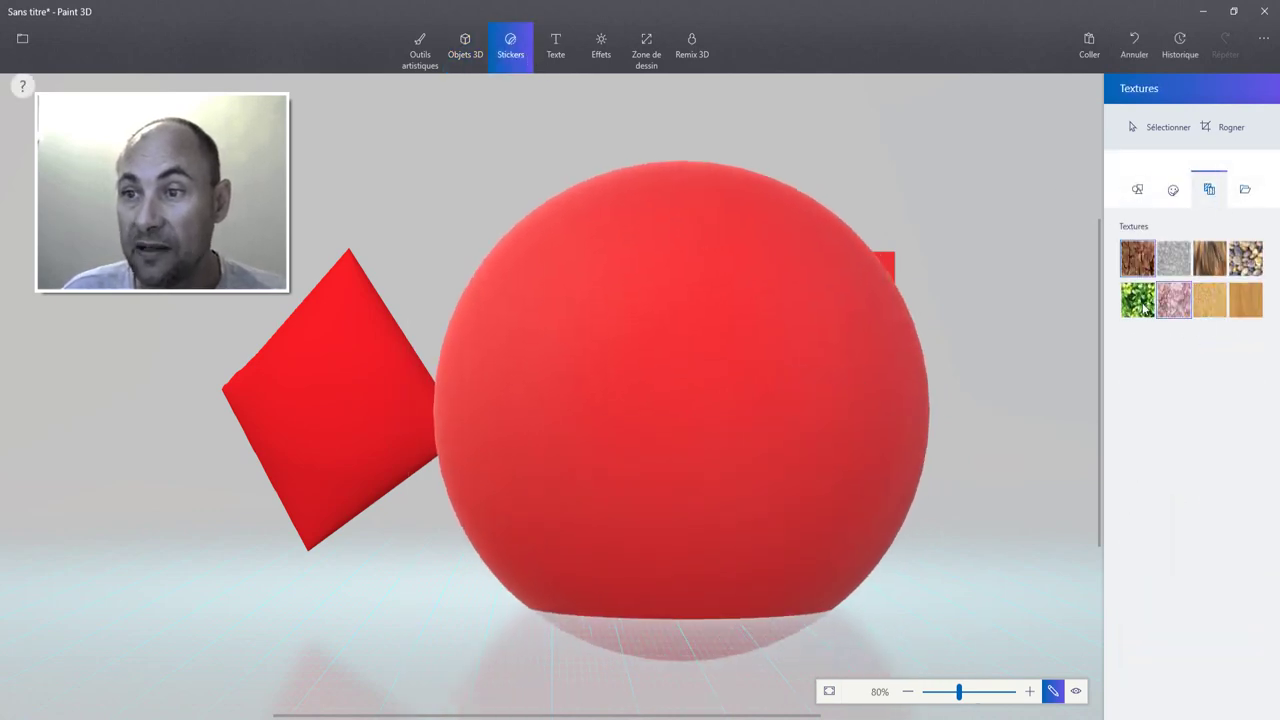
pyautogui.click(1246, 192)
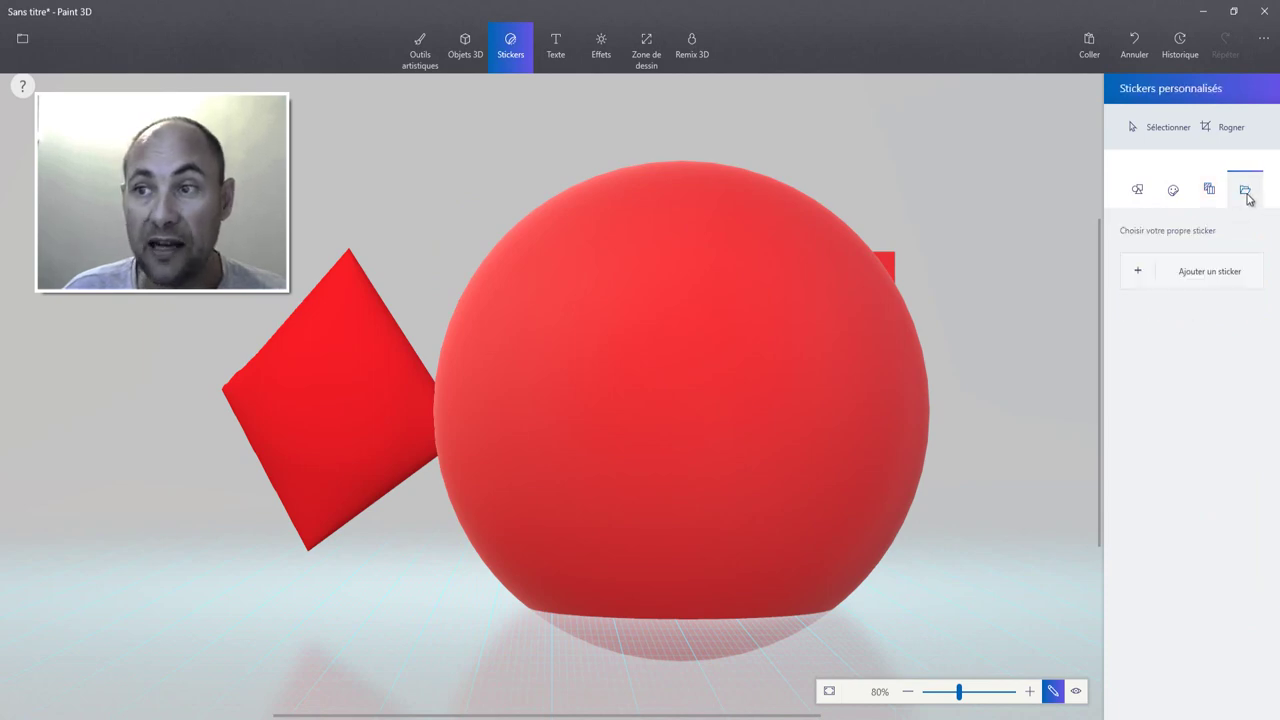
pyautogui.click(1209, 275)
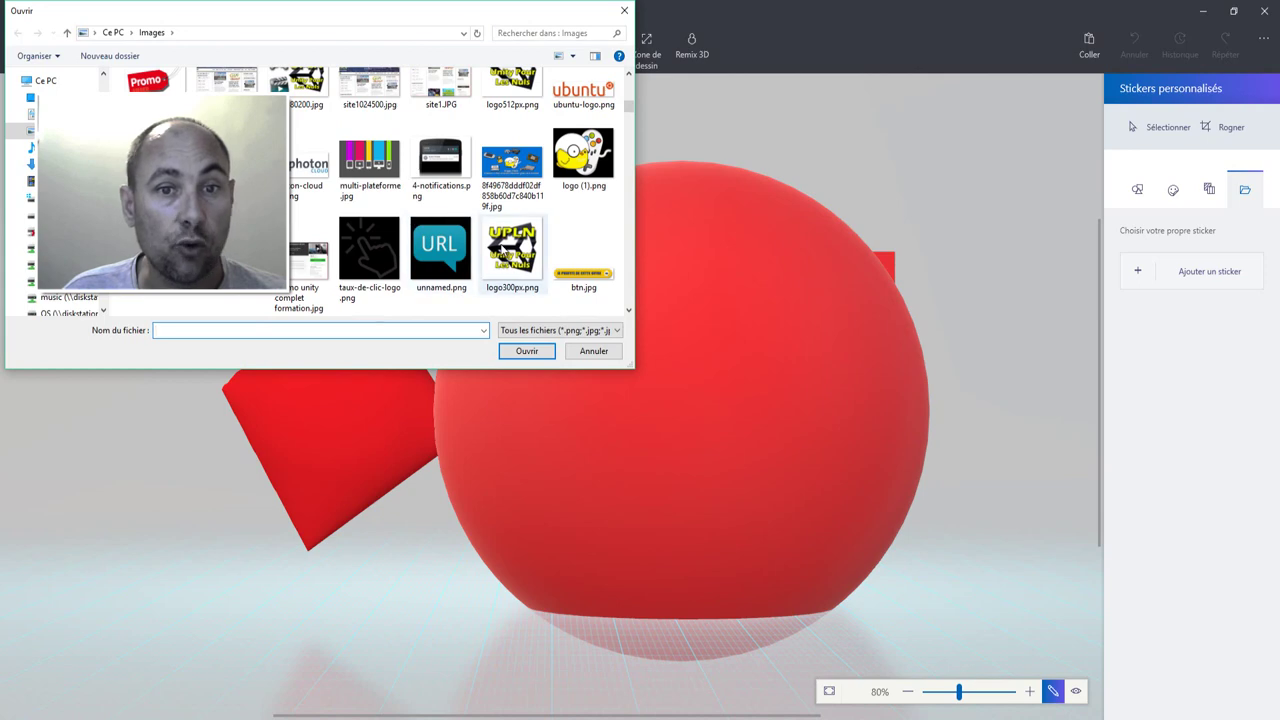
pyautogui.doubleClick(514, 238)
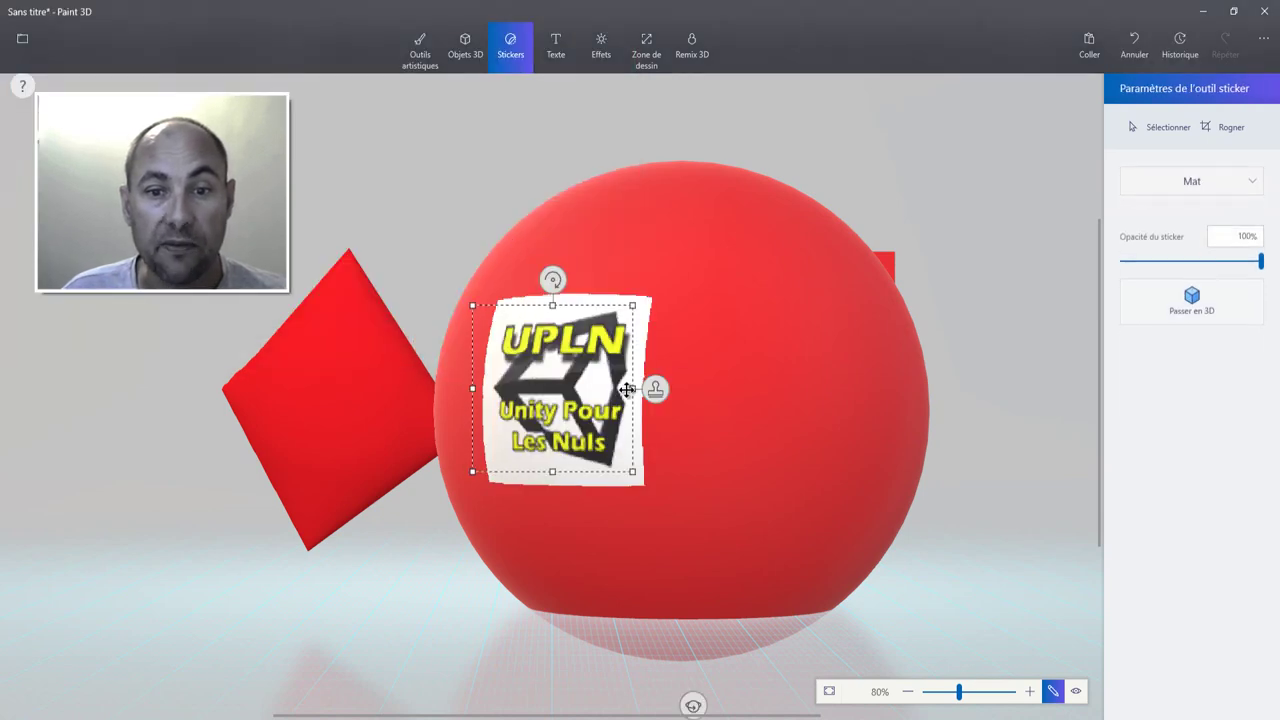
pyautogui.press('Delete')
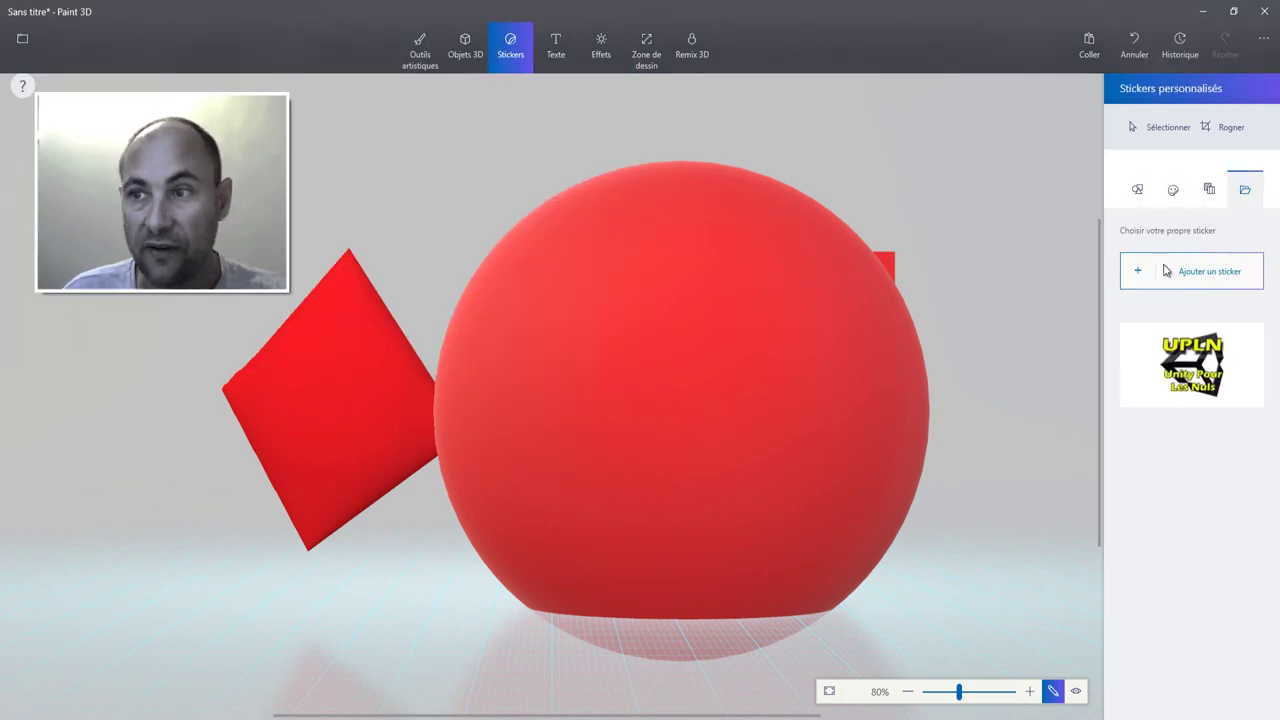
pyautogui.click(1198, 275)
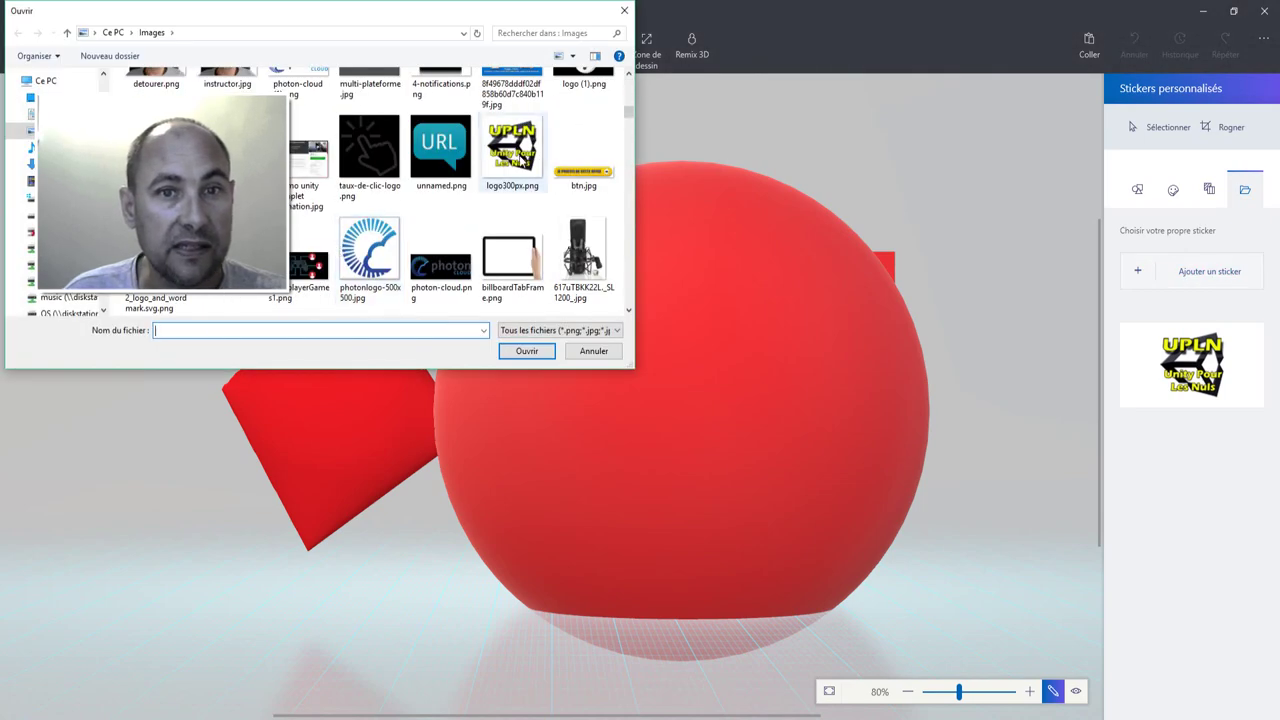
pyautogui.doubleClick(512, 148)
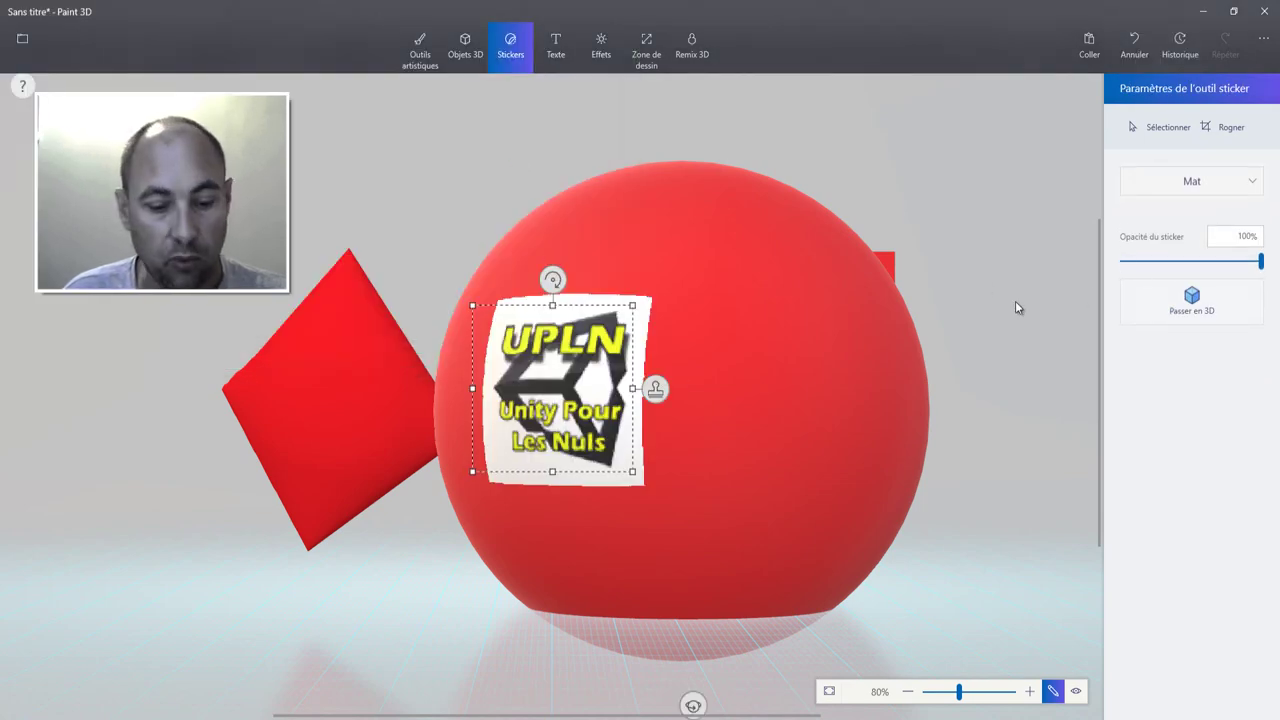
pyautogui.press('Delete')
# - Filter the image picker to *.gif and stamp the UPLN logo as a large sticker on the sphere
pyautogui.click(1210, 272)
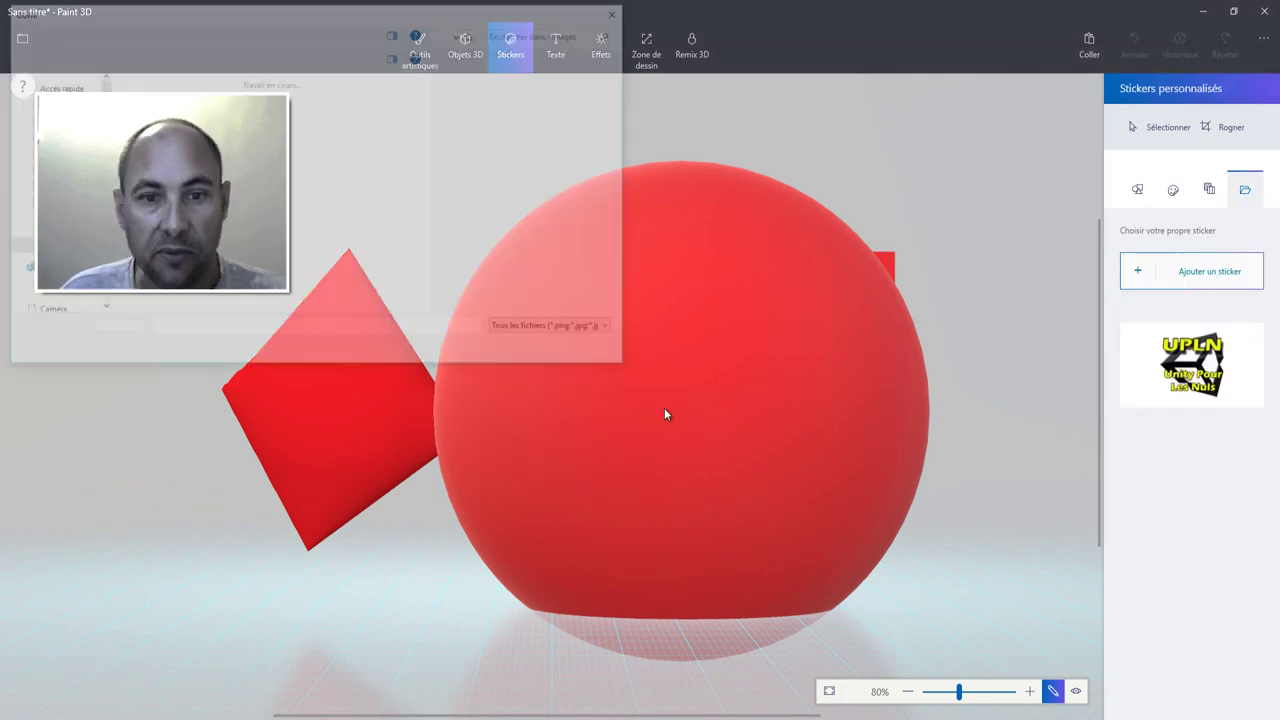
pyautogui.scroll(-2, 404, 258)
pyautogui.scroll(-2, 405, 255)
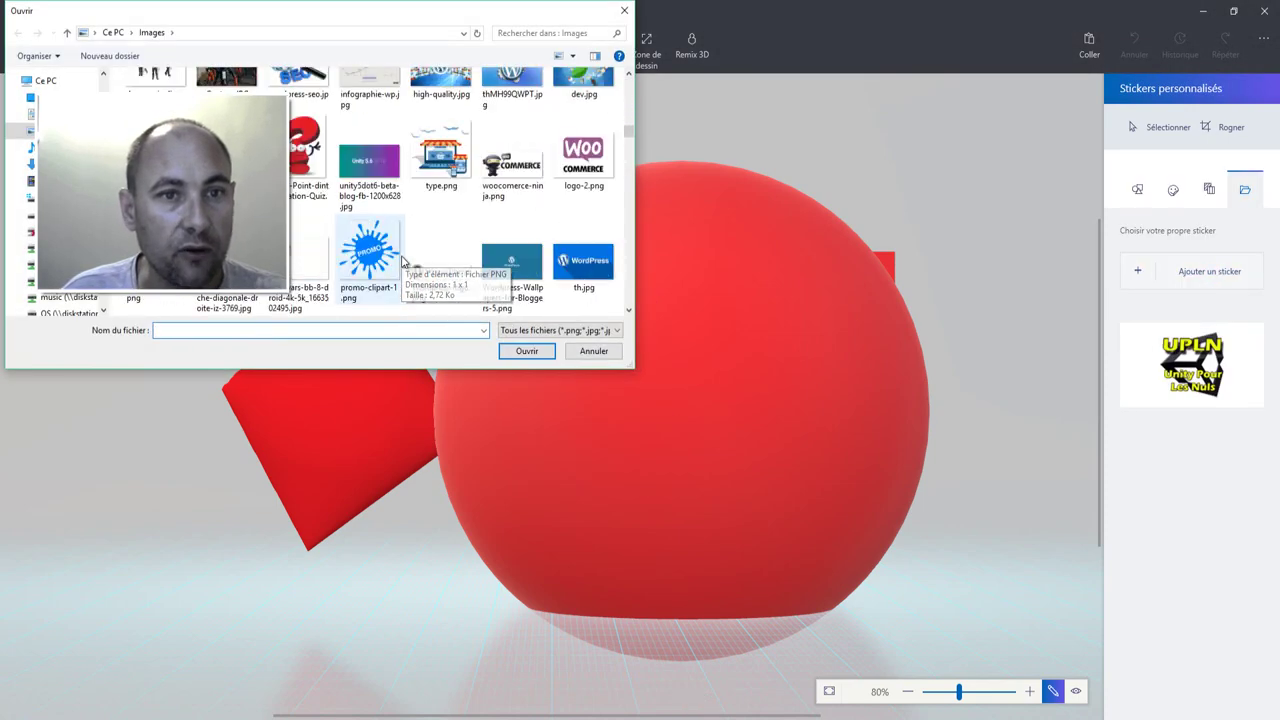
pyautogui.scroll(-2, 407, 250)
pyautogui.scroll(-2, 410, 243)
pyautogui.scroll(-2, 411, 243)
pyautogui.scroll(-2, 412, 243)
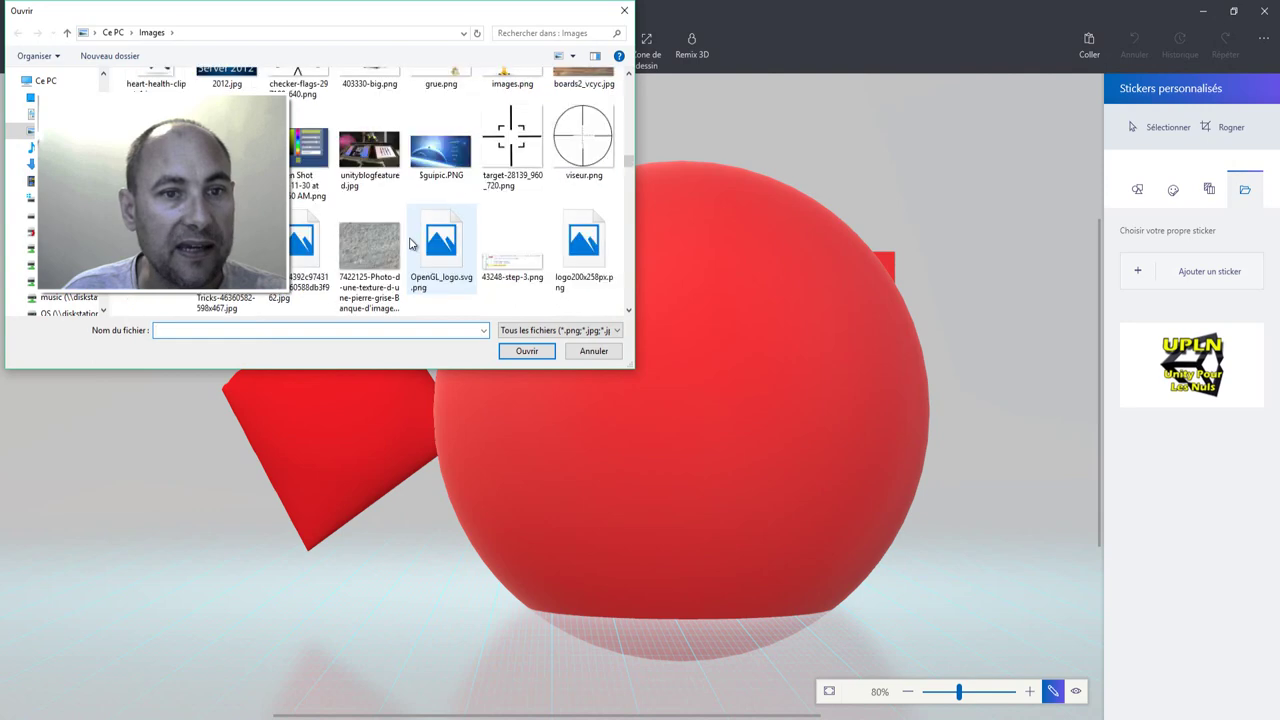
pyautogui.scroll(-2, 413, 243)
pyautogui.scroll(-2, 414, 243)
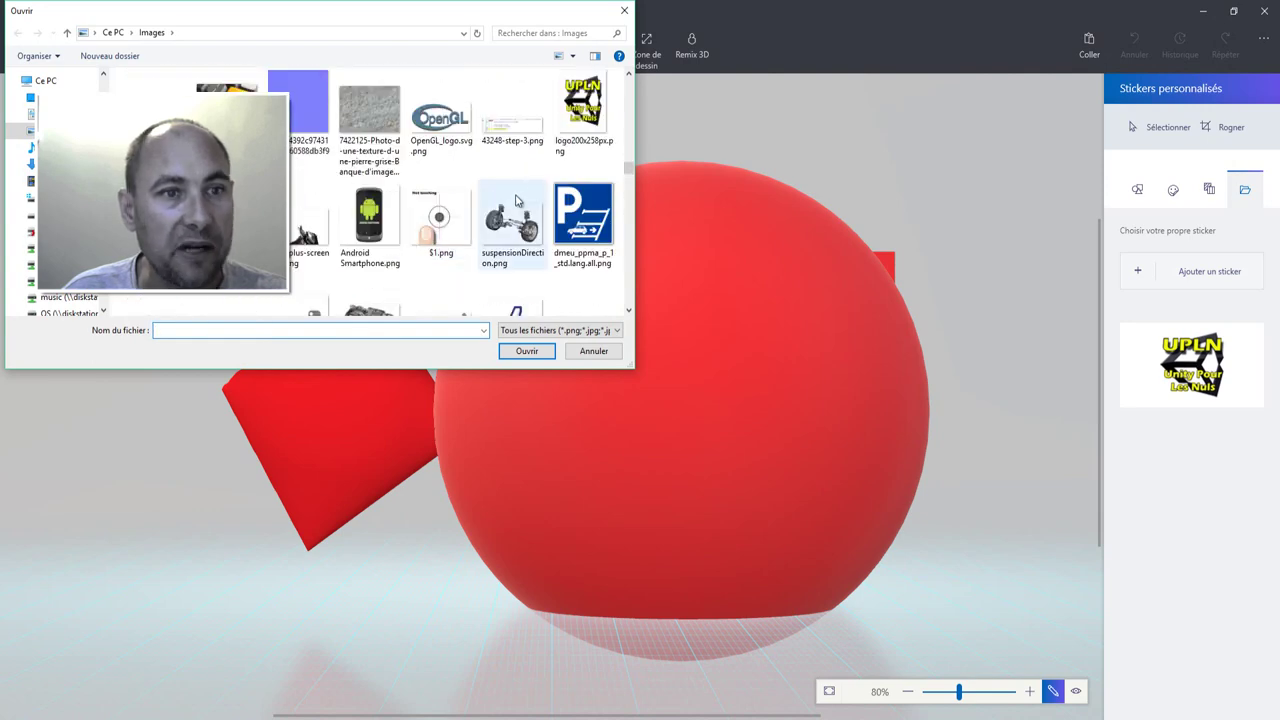
pyautogui.click(281, 328)
pyautogui.write('*.gif')
pyautogui.press('Return')
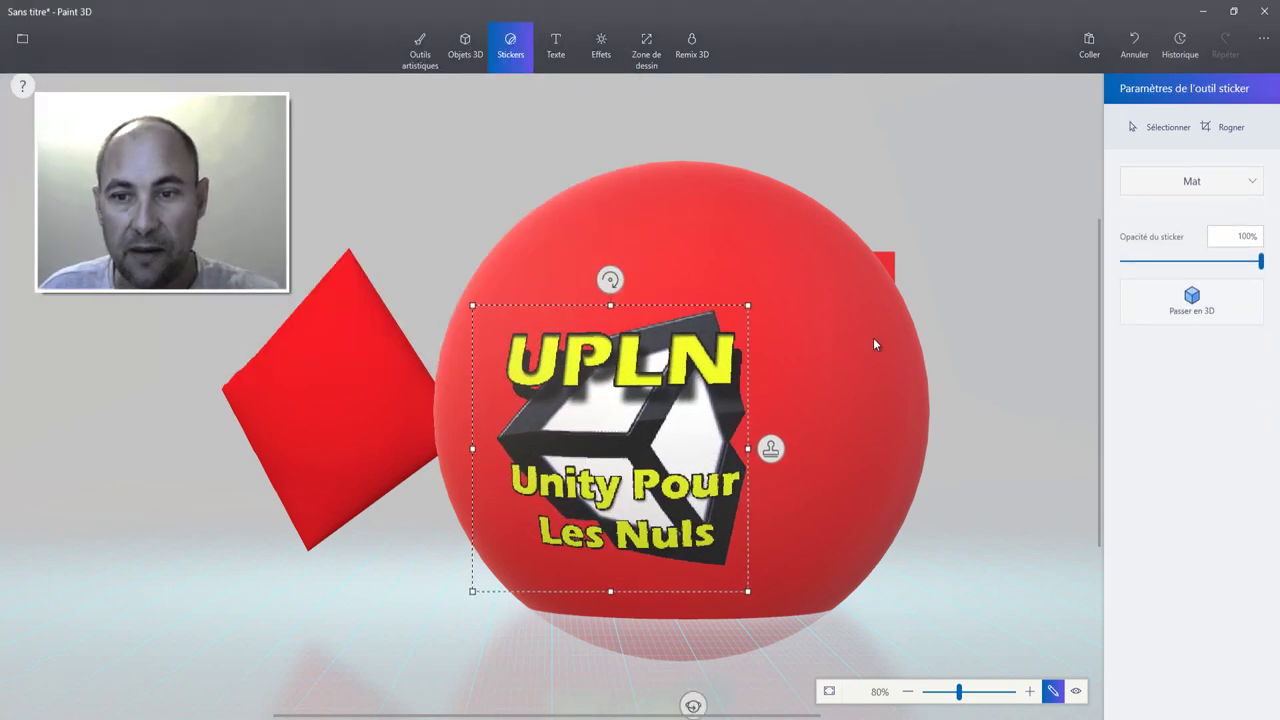
pyautogui.click(959, 331)
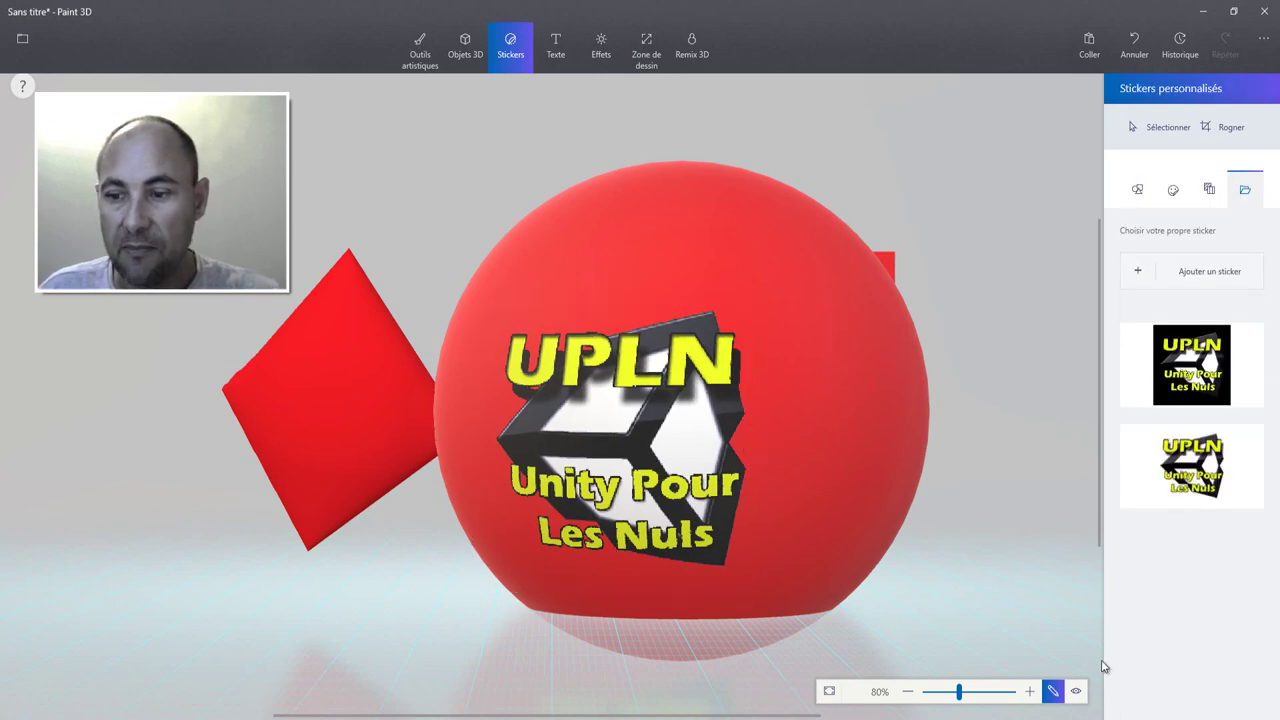
# - Orbit the scene in 3D view to check the logo sticker on the sphere
pyautogui.click(1076, 691)
pyautogui.moveTo(1001, 398)
pyautogui.mouseDown()
pyautogui.moveTo(975, 391)
pyautogui.moveTo(923, 310)
pyautogui.moveTo(781, 299)
pyautogui.moveTo(960, 331)
pyautogui.moveTo(1078, 327)
pyautogui.moveTo(1026, 344)
pyautogui.moveTo(929, 315)
pyautogui.moveTo(960, 335)
pyautogui.moveTo(855, 368)
pyautogui.mouseUp()
pyautogui.scroll(-3, 858, 362)
pyautogui.scroll(3, 855, 345)
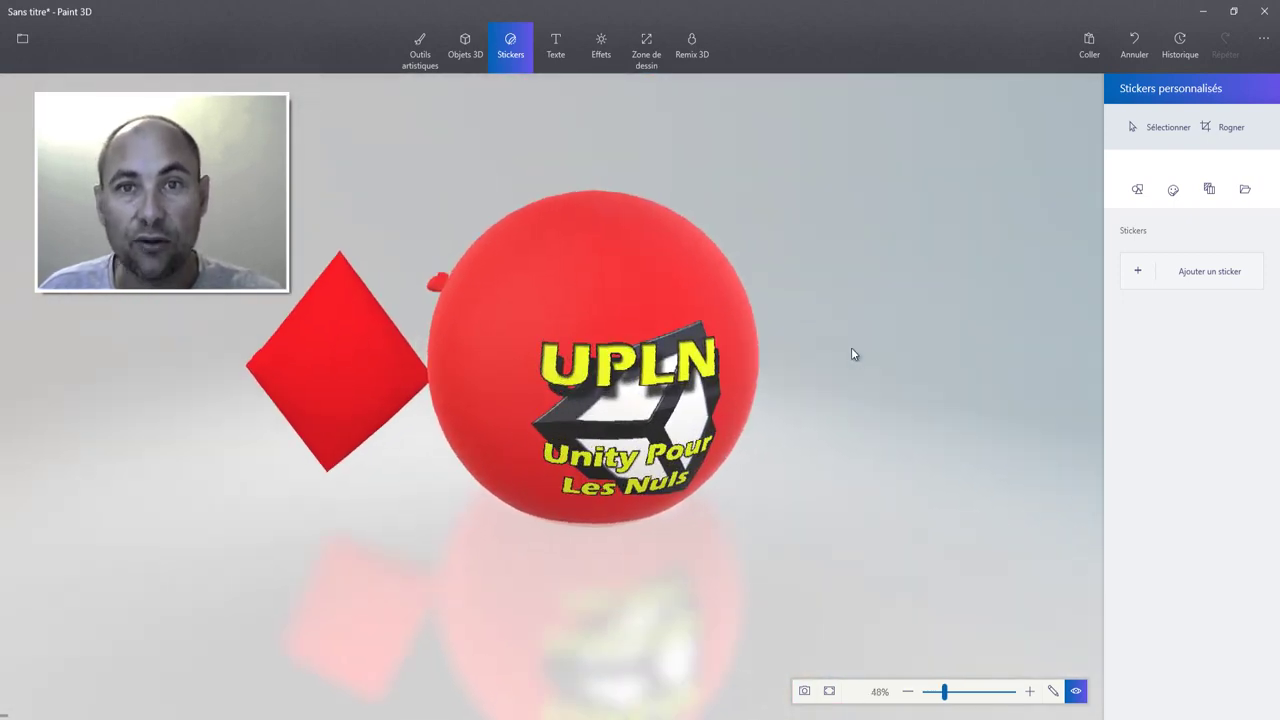
# - Add 3D text reading 'UPLN' above the left side of the sphere
pyautogui.click(550, 47)
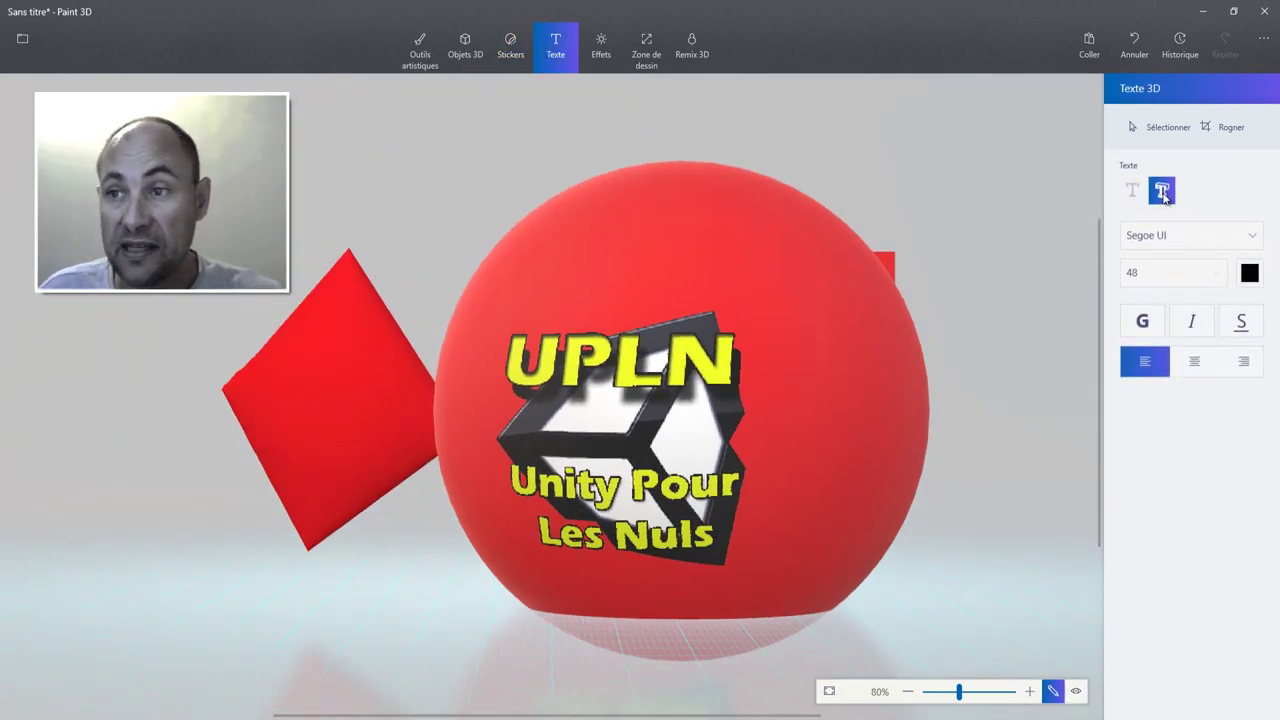
pyautogui.click(420, 183)
pyautogui.write('UP')
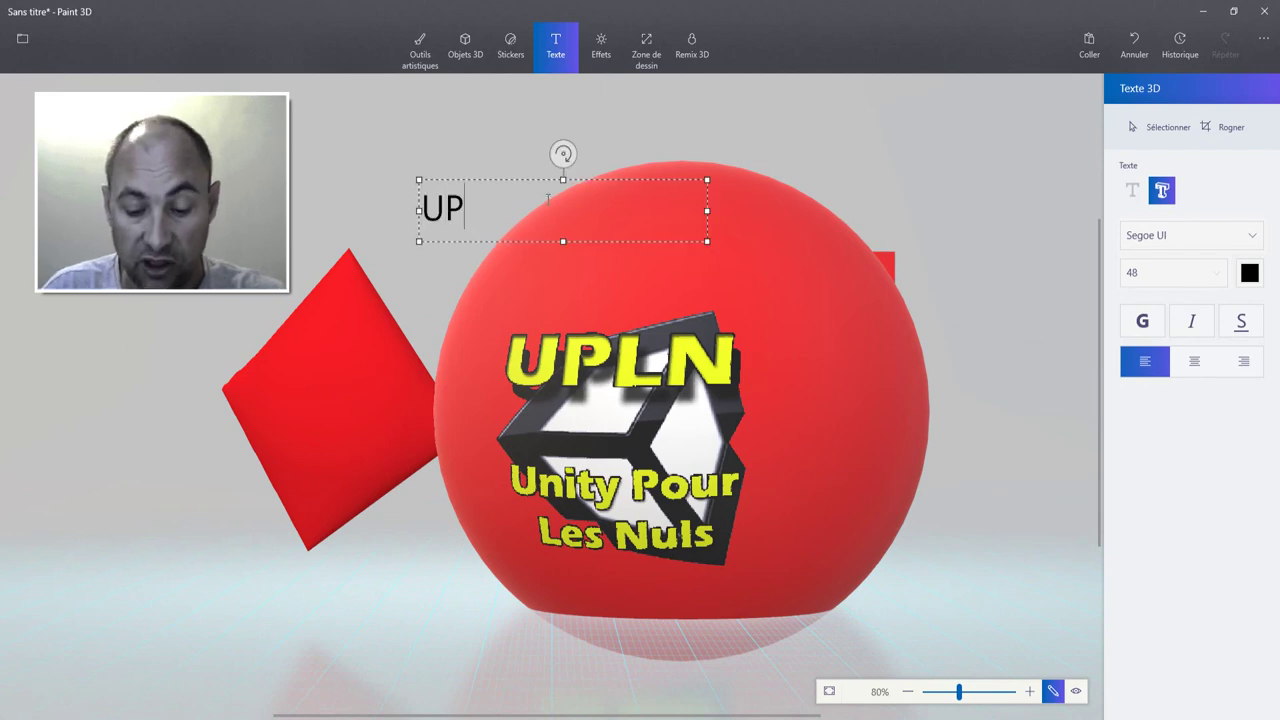
pyautogui.write('LN')
pyautogui.click(940, 560)
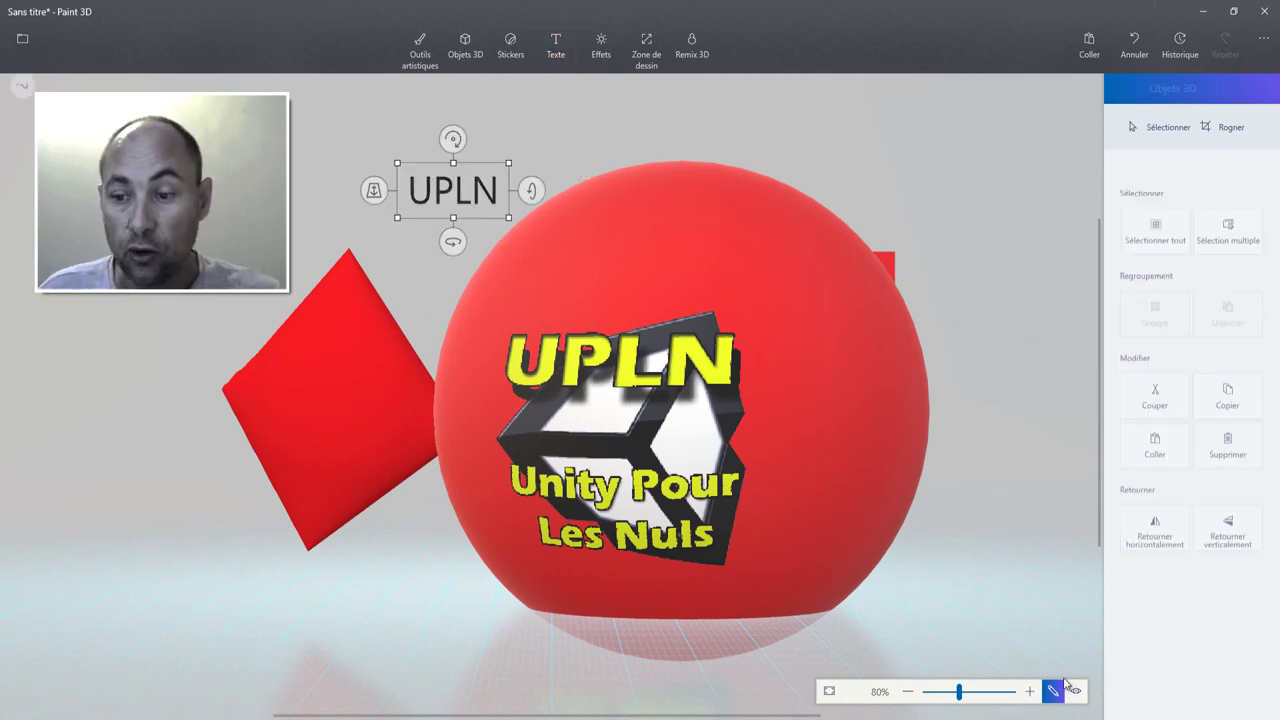
# - Orbit and zoom around the sphere in 3D view to check the UPLN text
pyautogui.click(1076, 692)
pyautogui.moveTo(490, 314)
pyautogui.mouseDown()
pyautogui.moveTo(620, 330)
pyautogui.moveTo(599, 264)
pyautogui.moveTo(514, 277)
pyautogui.moveTo(560, 337)
pyautogui.mouseUp()
pyautogui.scroll(2, 560, 337)
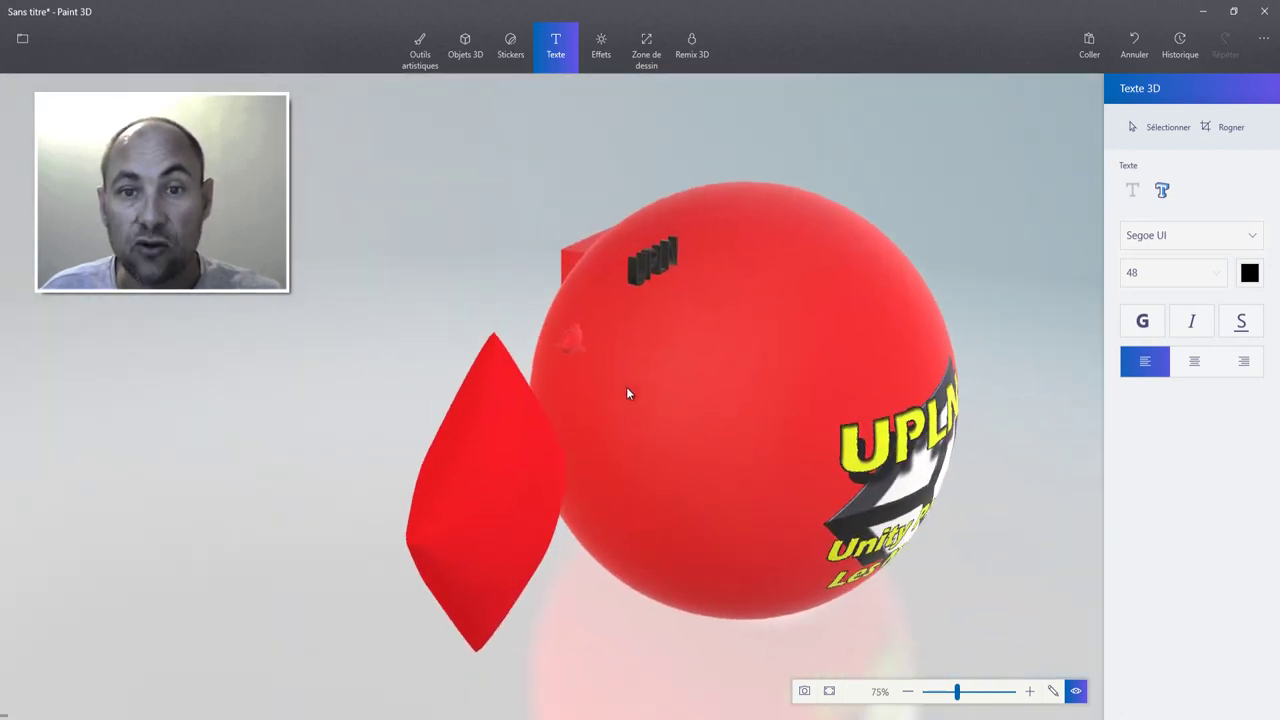
pyautogui.scroll(2, 628, 391)
pyautogui.moveTo(655, 420)
pyautogui.mouseDown()
pyautogui.moveTo(706, 329)
pyautogui.moveTo(834, 306)
pyautogui.moveTo(622, 330)
pyautogui.moveTo(546, 306)
pyautogui.moveTo(551, 320)
pyautogui.mouseUp()
pyautogui.scroll(1, 622, 330)
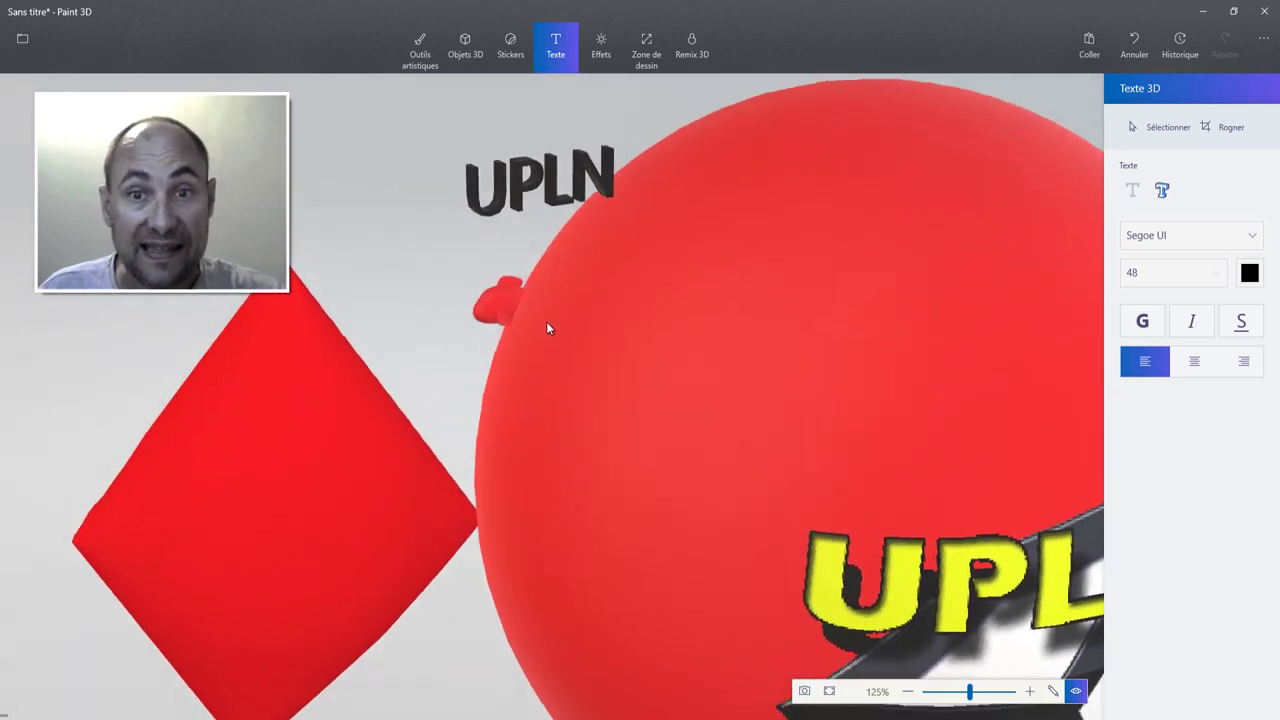
pyautogui.scroll(-1, 680, 311)
pyautogui.scroll(-1, 669, 317)
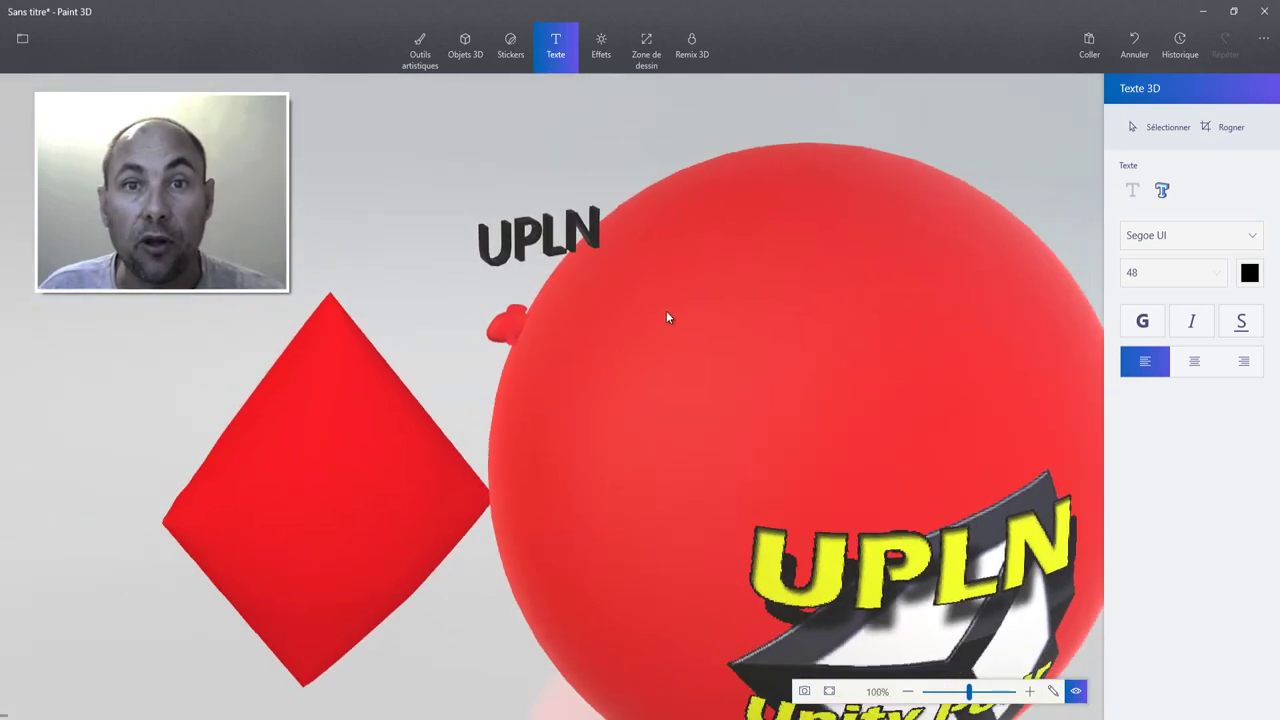
pyautogui.scroll(-1, 650, 303)
# - Apply the Epicéa filter to the scene and move the light to come from above
pyautogui.click(603, 66)
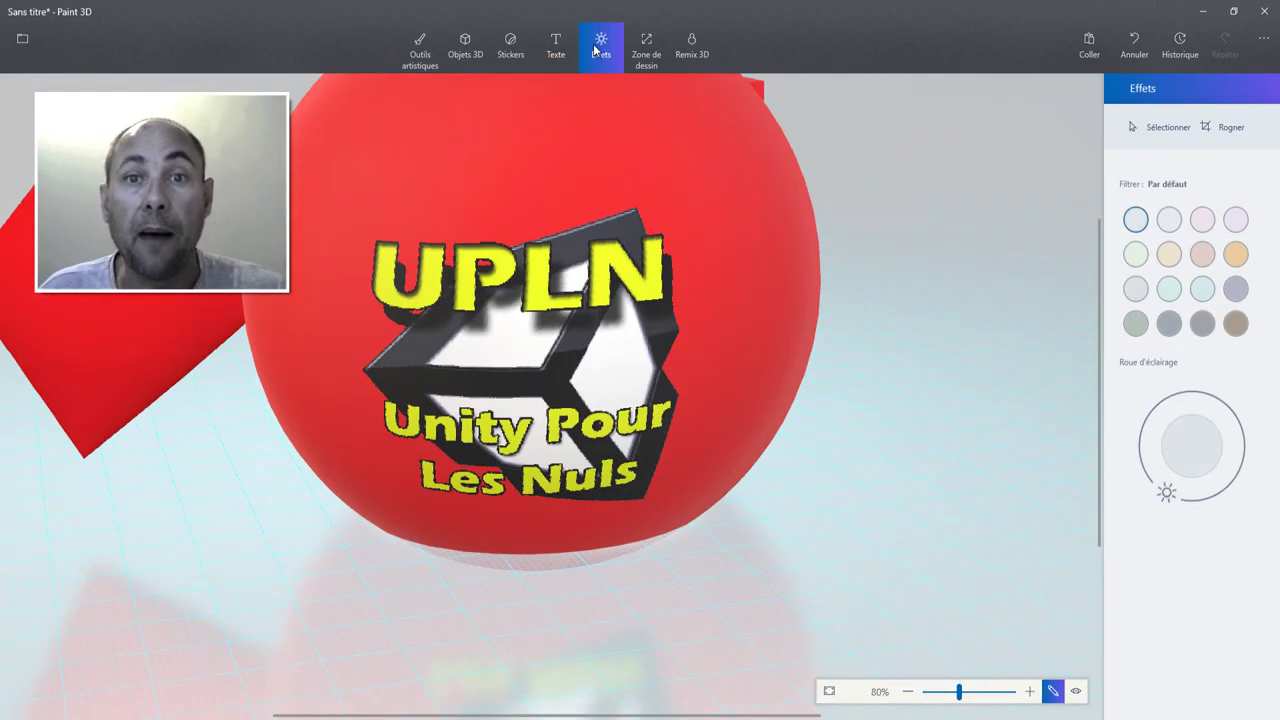
pyautogui.click(1170, 206)
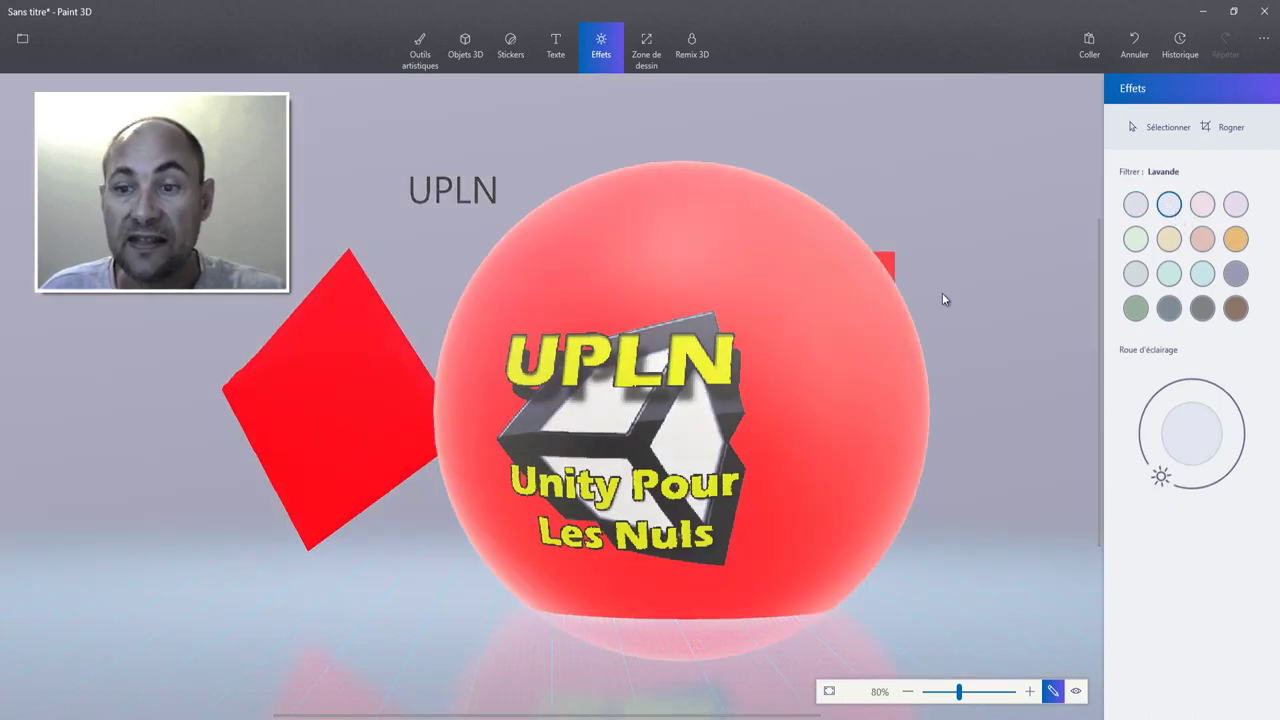
pyautogui.click(1137, 309)
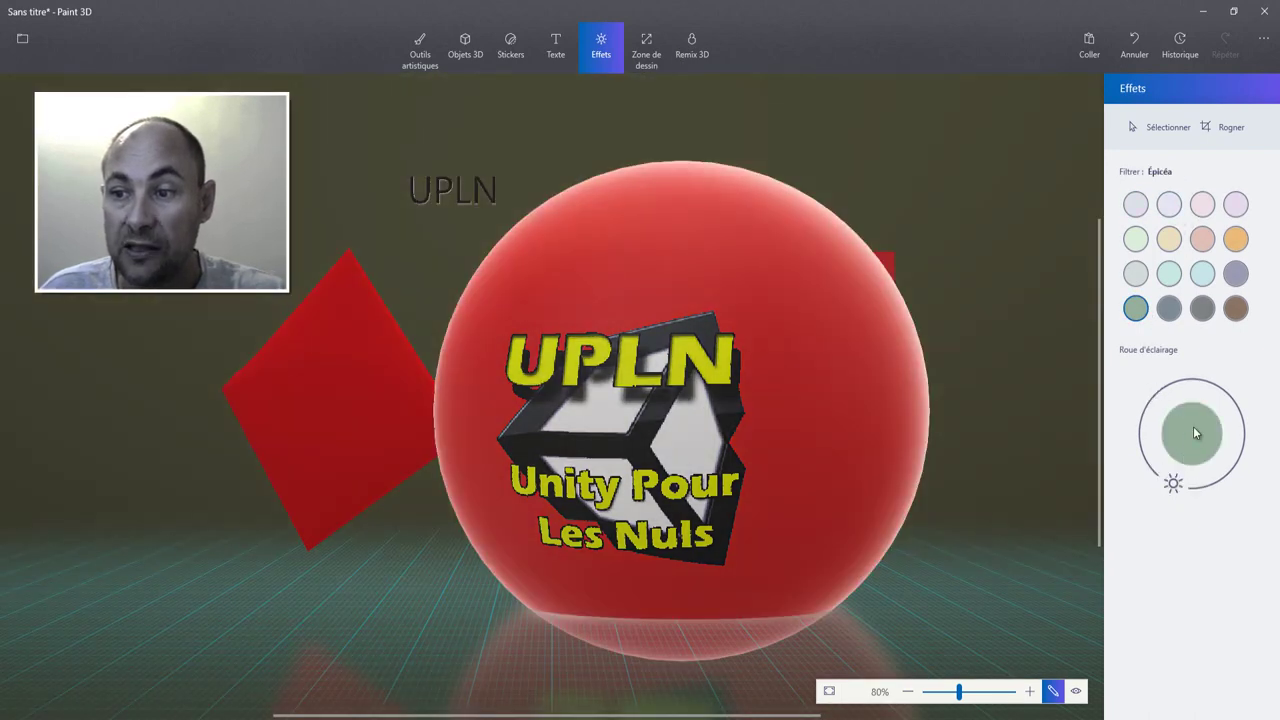
pyautogui.moveTo(1193, 432); pyautogui.dragTo(1235, 450)
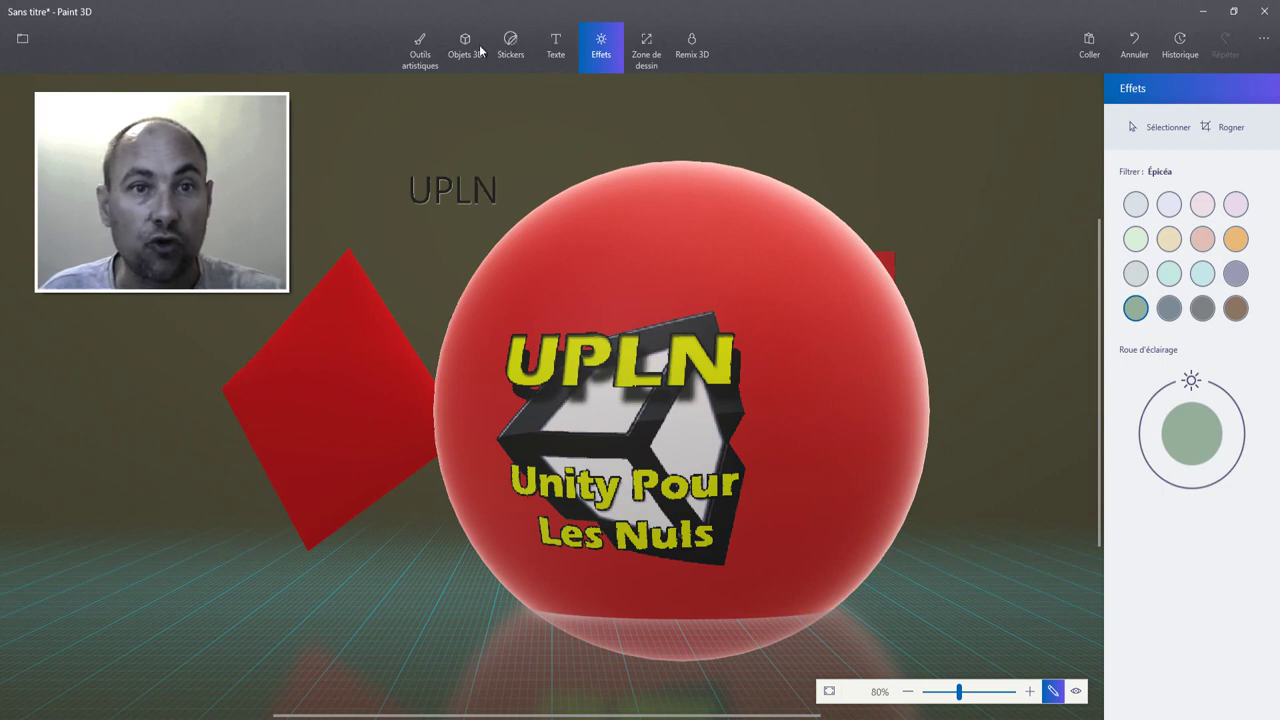
# - Paint dark grey watercolour strokes across the sphere and the red diamond
pyautogui.click(420, 45)
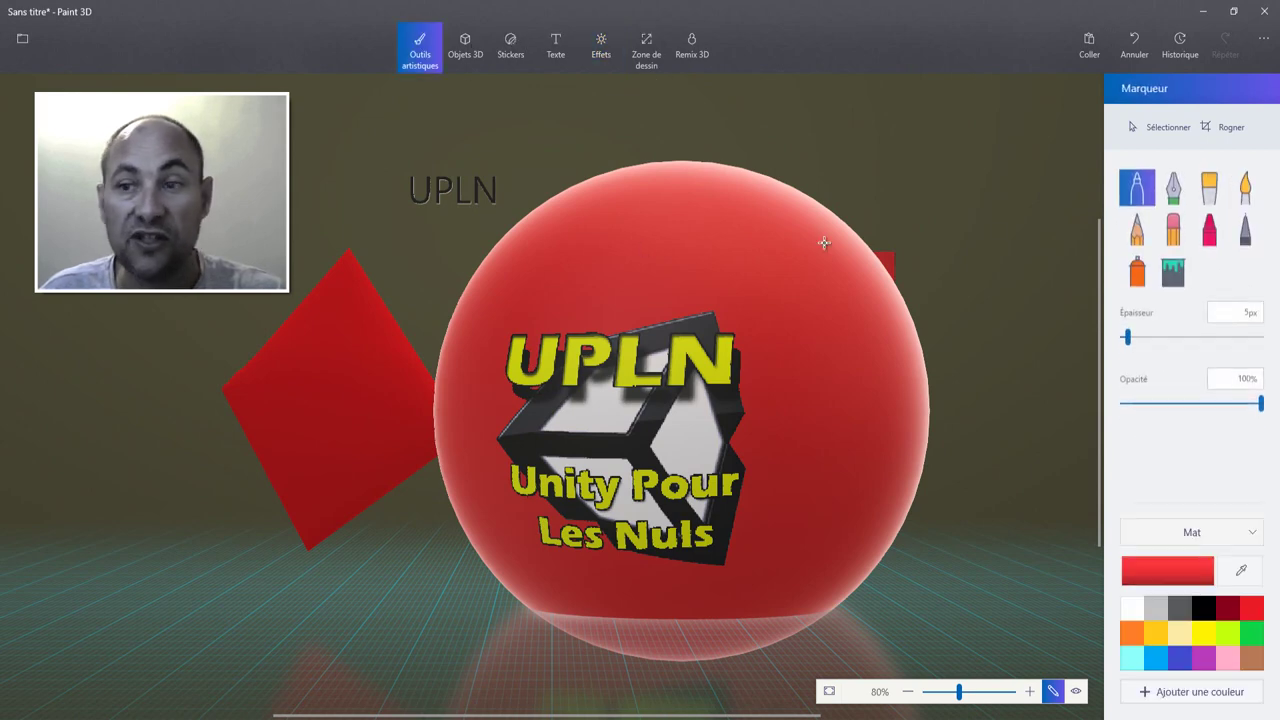
pyautogui.click(1245, 182)
pyautogui.click(1180, 608)
pyautogui.moveTo(605, 242); pyautogui.dragTo(838, 365)
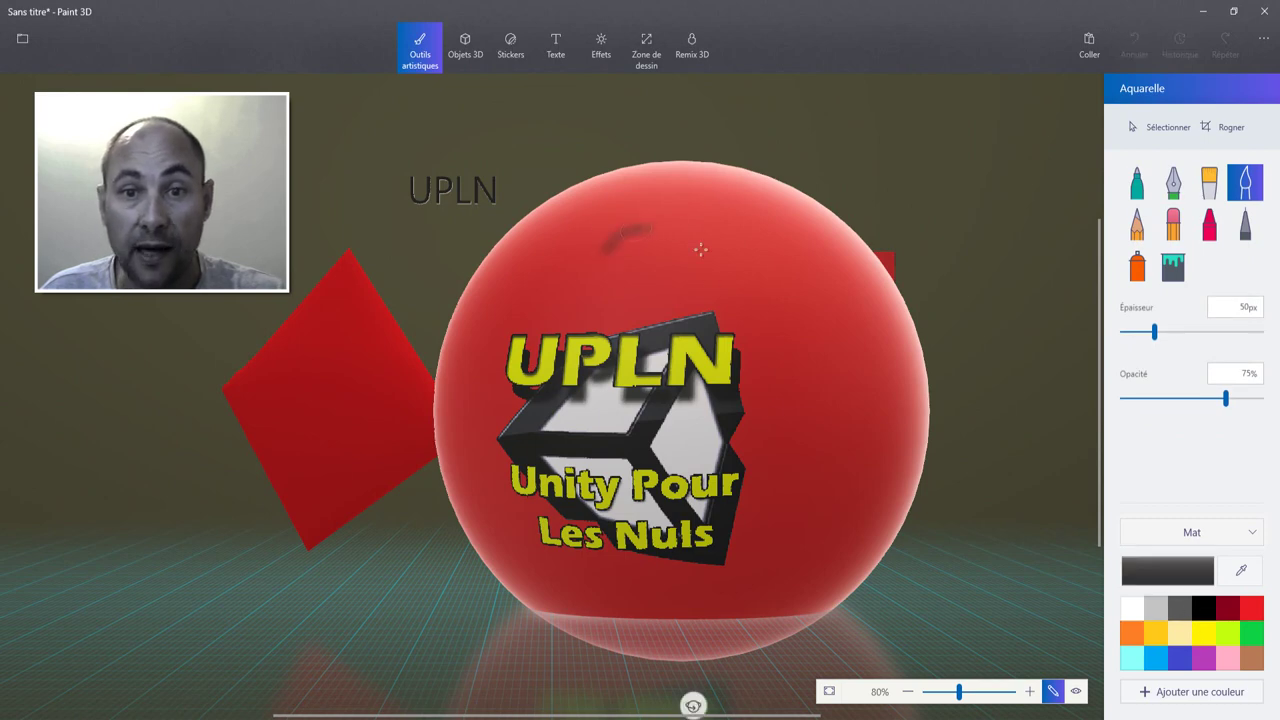
pyautogui.moveTo(867, 435); pyautogui.dragTo(810, 518)
pyautogui.moveTo(309, 409); pyautogui.dragTo(428, 455)
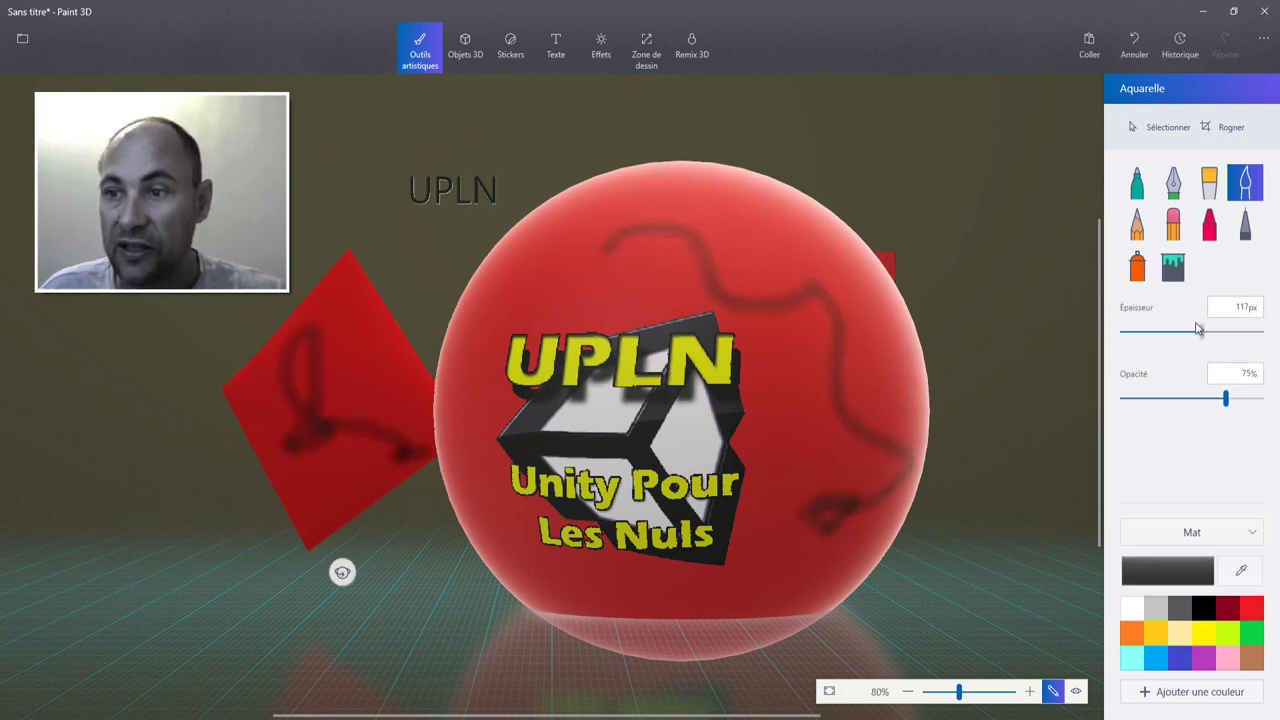
# - Draw a thin pen arc on the sphere, then start a new project from the menu
pyautogui.click(1173, 264)
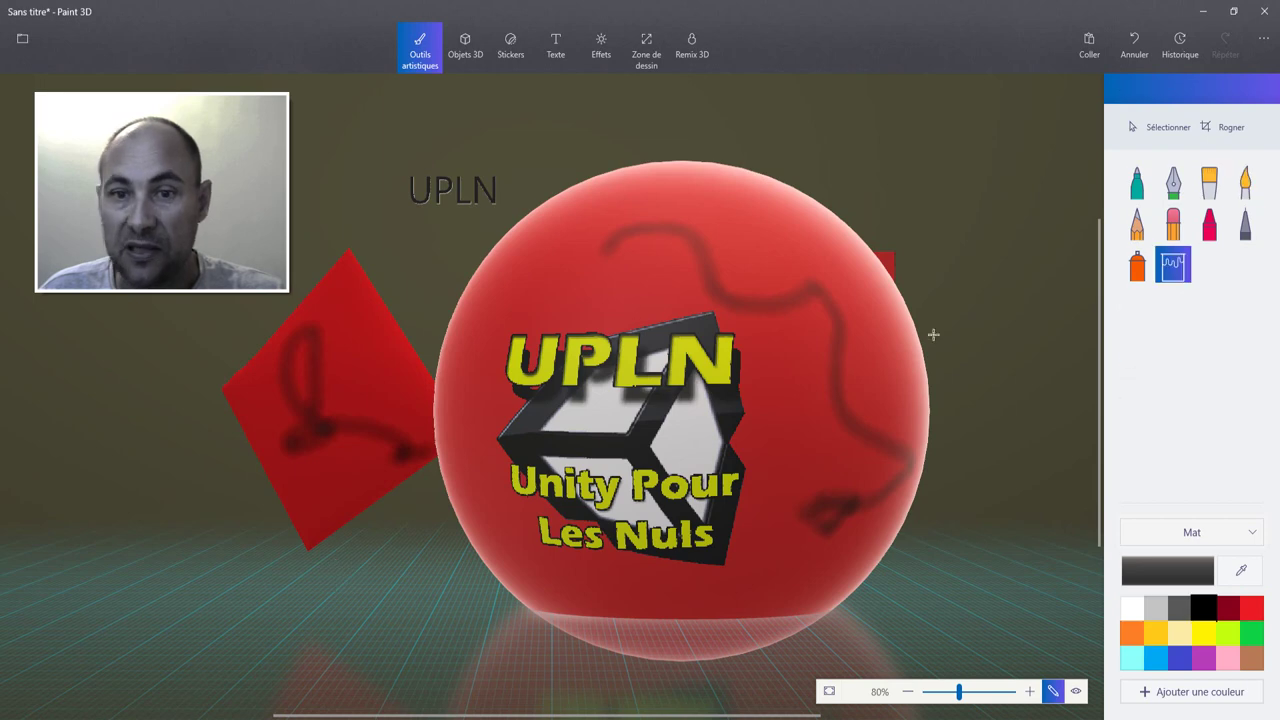
pyautogui.click(1137, 224)
pyautogui.moveTo(582, 283); pyautogui.dragTo(634, 307)
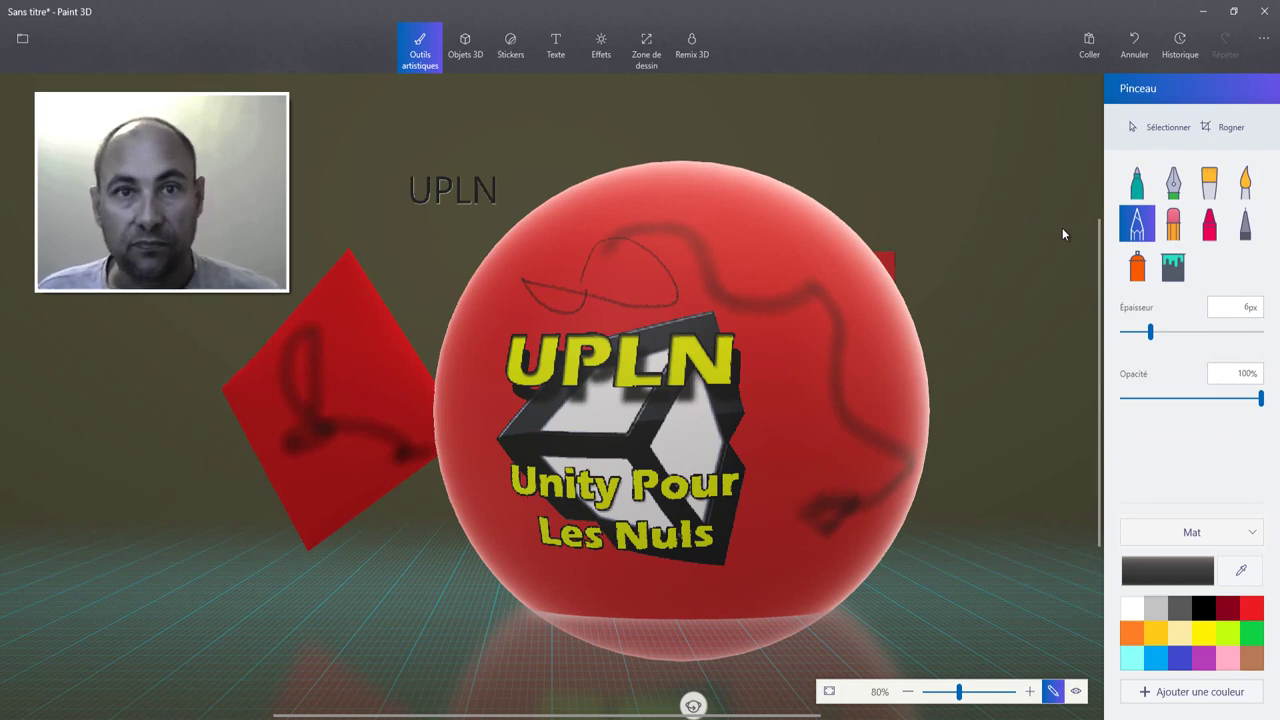
pyautogui.click(23, 40)
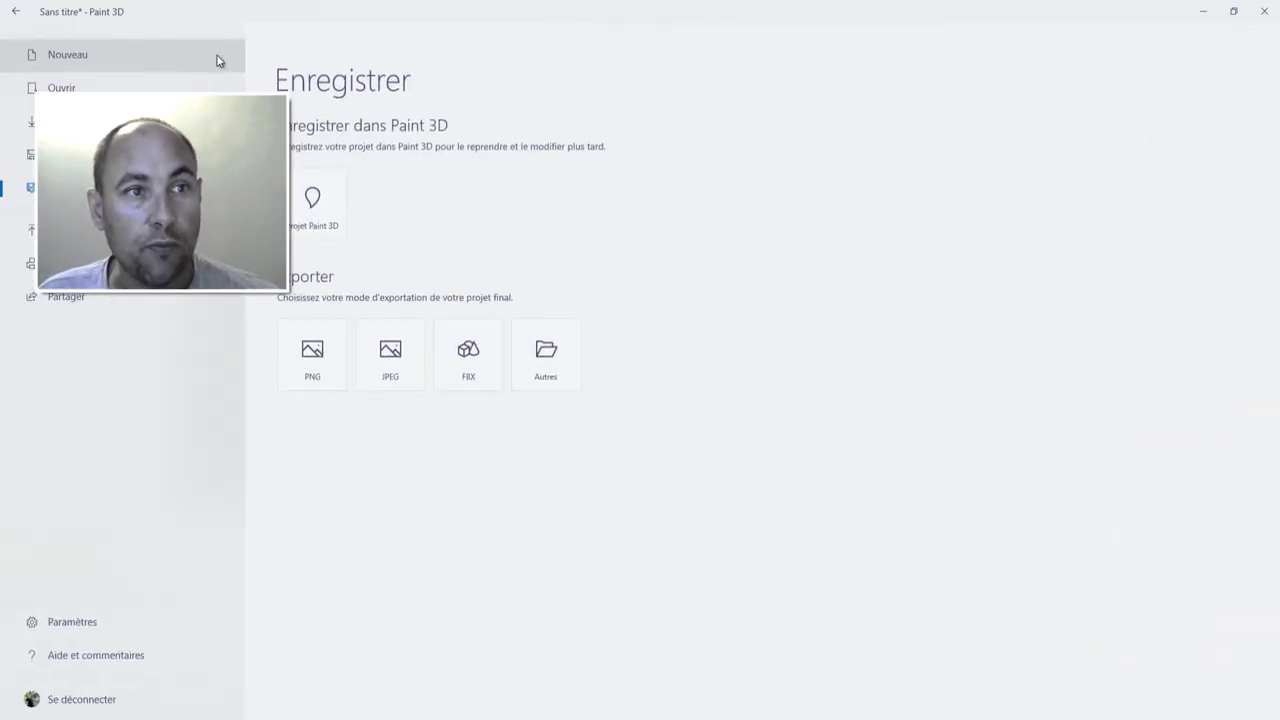
pyautogui.click(106, 57)
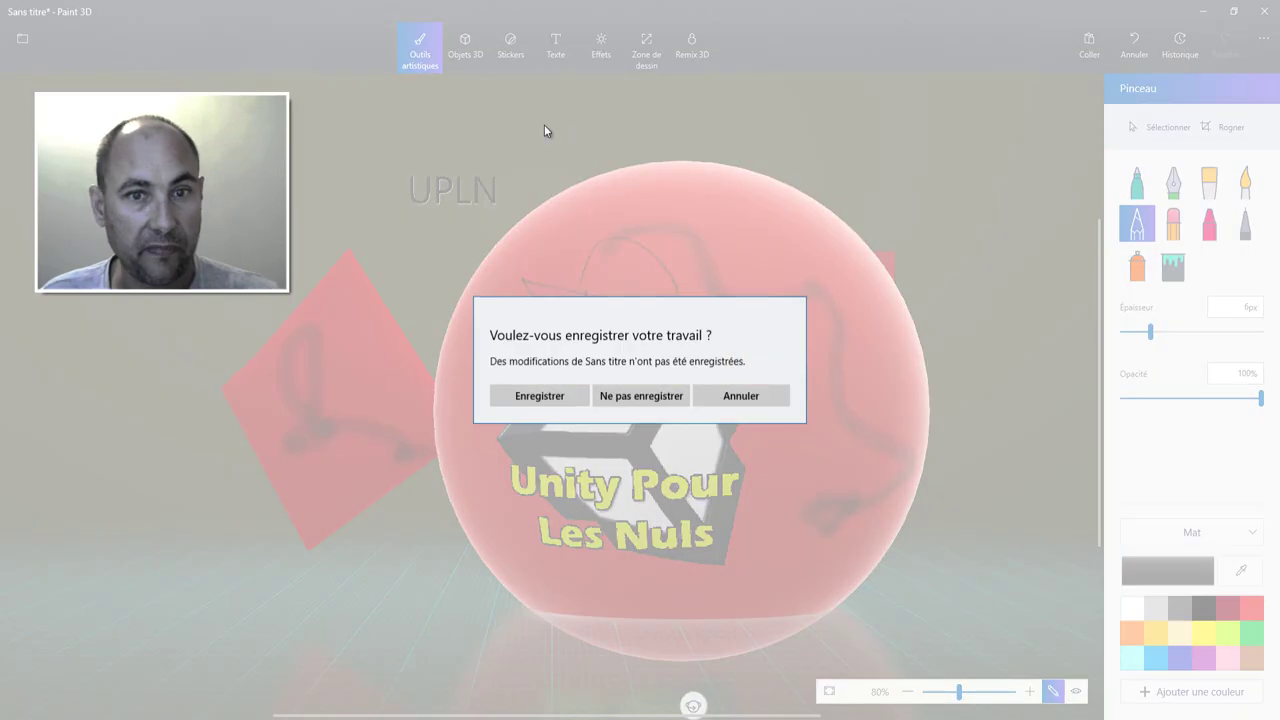
# - Discard the old scene unsaved and search the Remix 3D library for 'car'
pyautogui.click(664, 398)
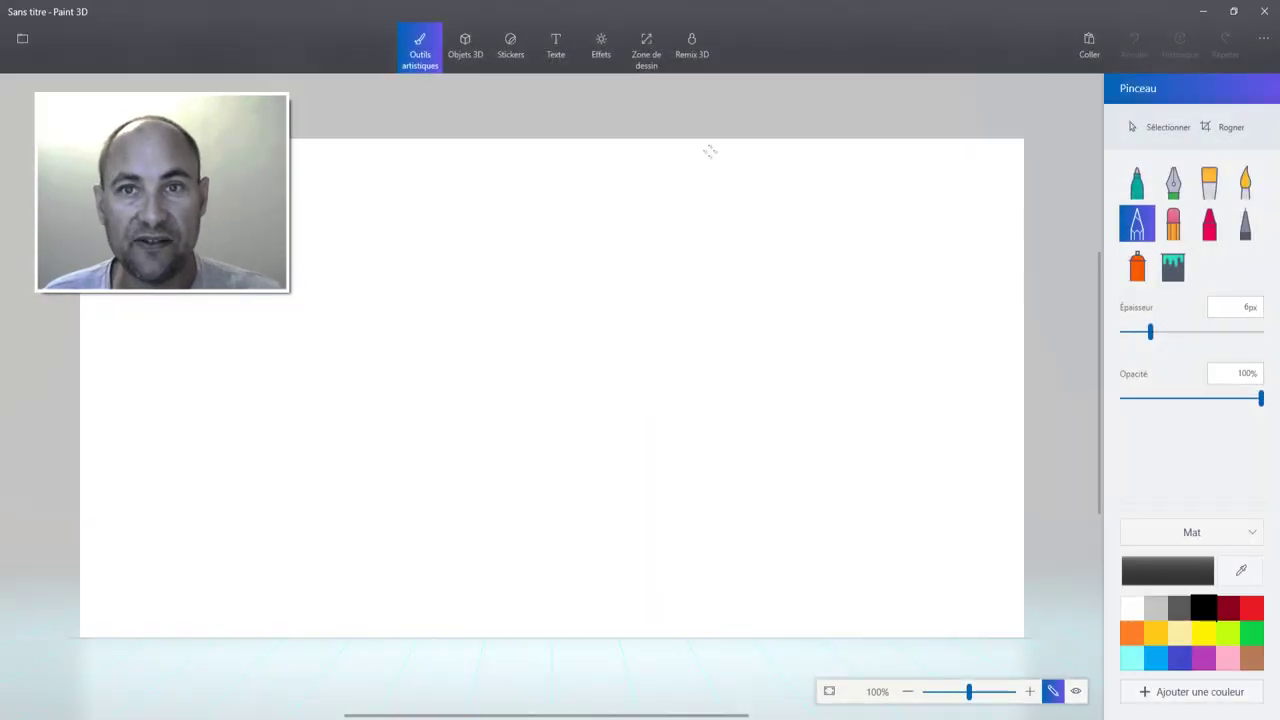
pyautogui.click(692, 46)
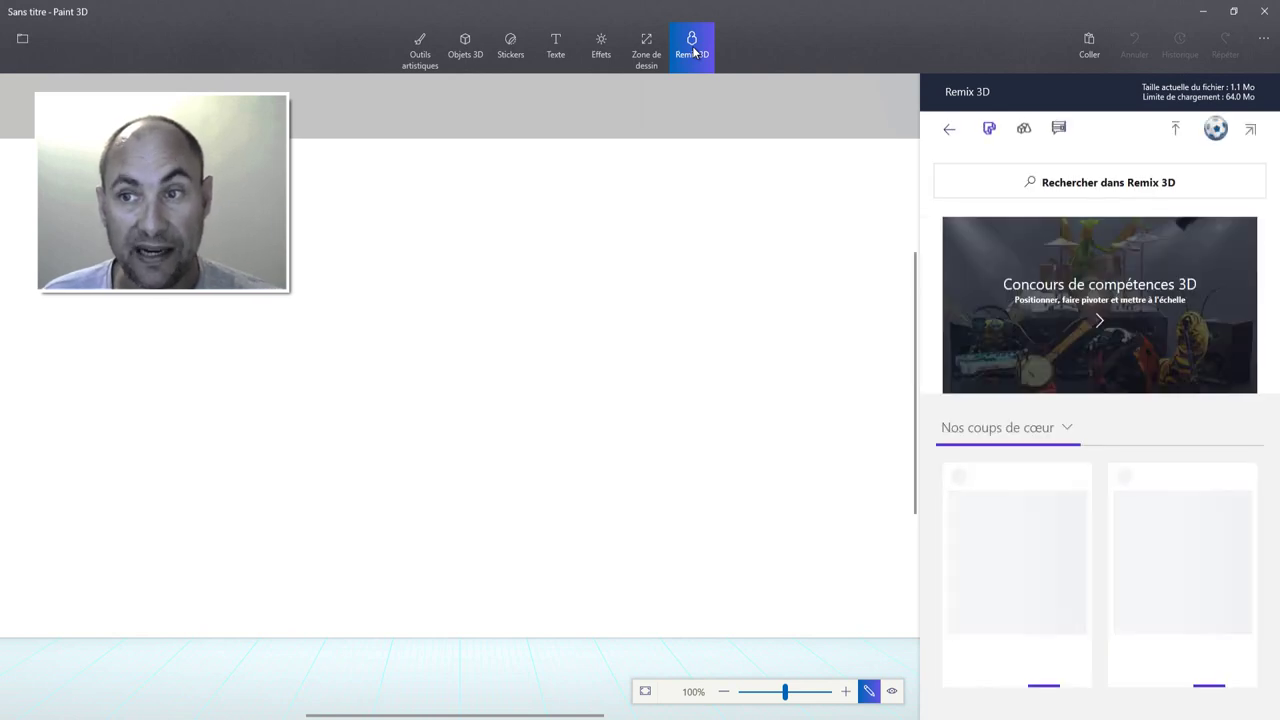
pyautogui.click(1052, 181)
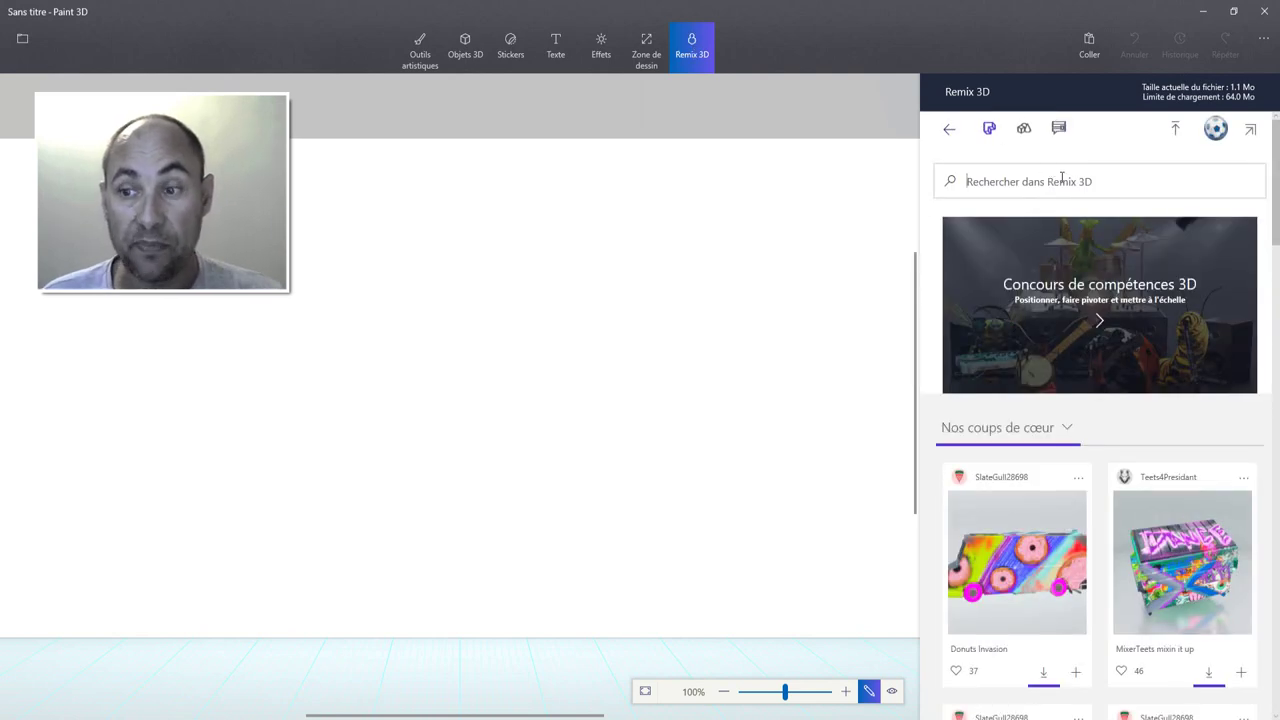
pyautogui.write('car')
pyautogui.press('Return')
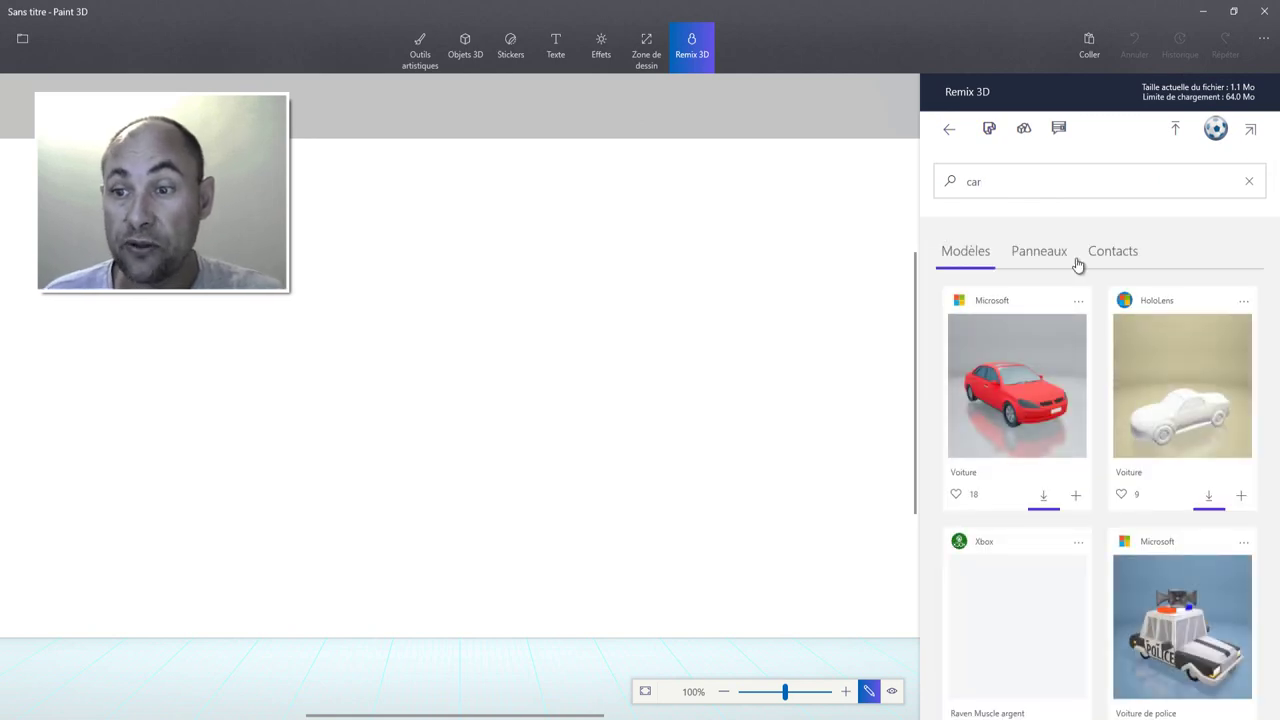
# - Place the Voiture de police model from the search results into the new project
pyautogui.scroll(-2, 1124, 450)
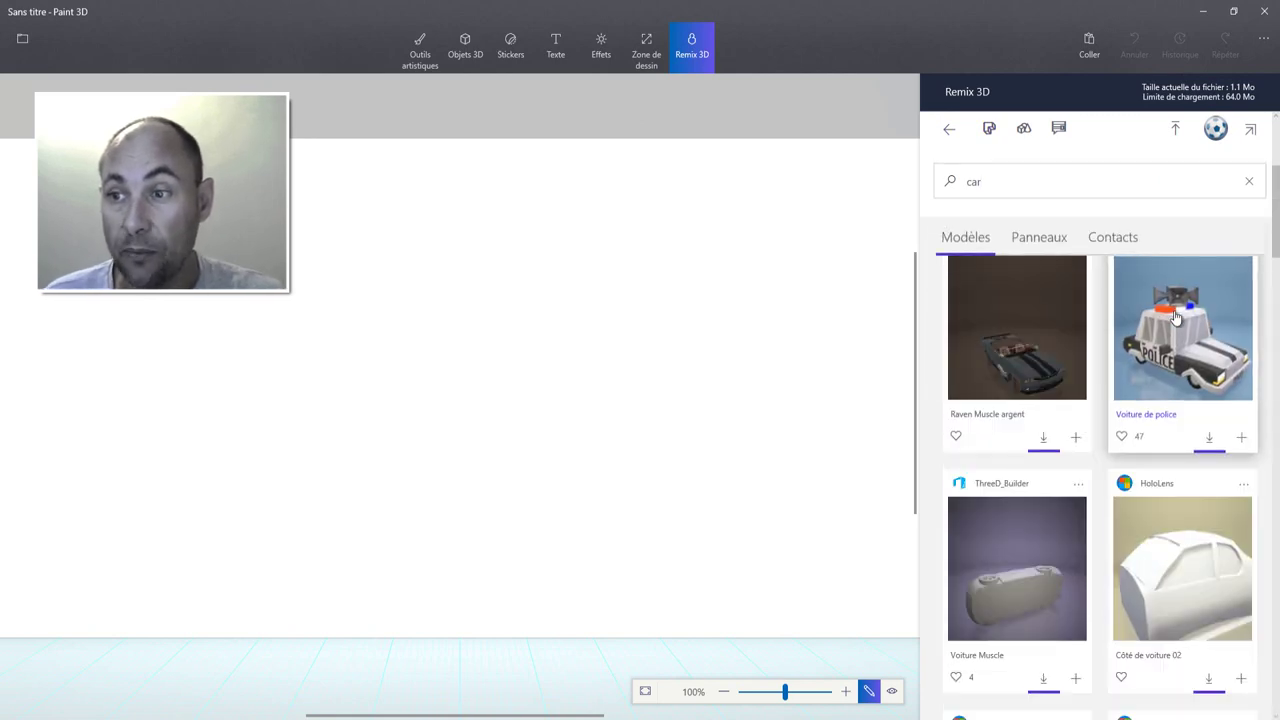
pyautogui.click(1200, 403)
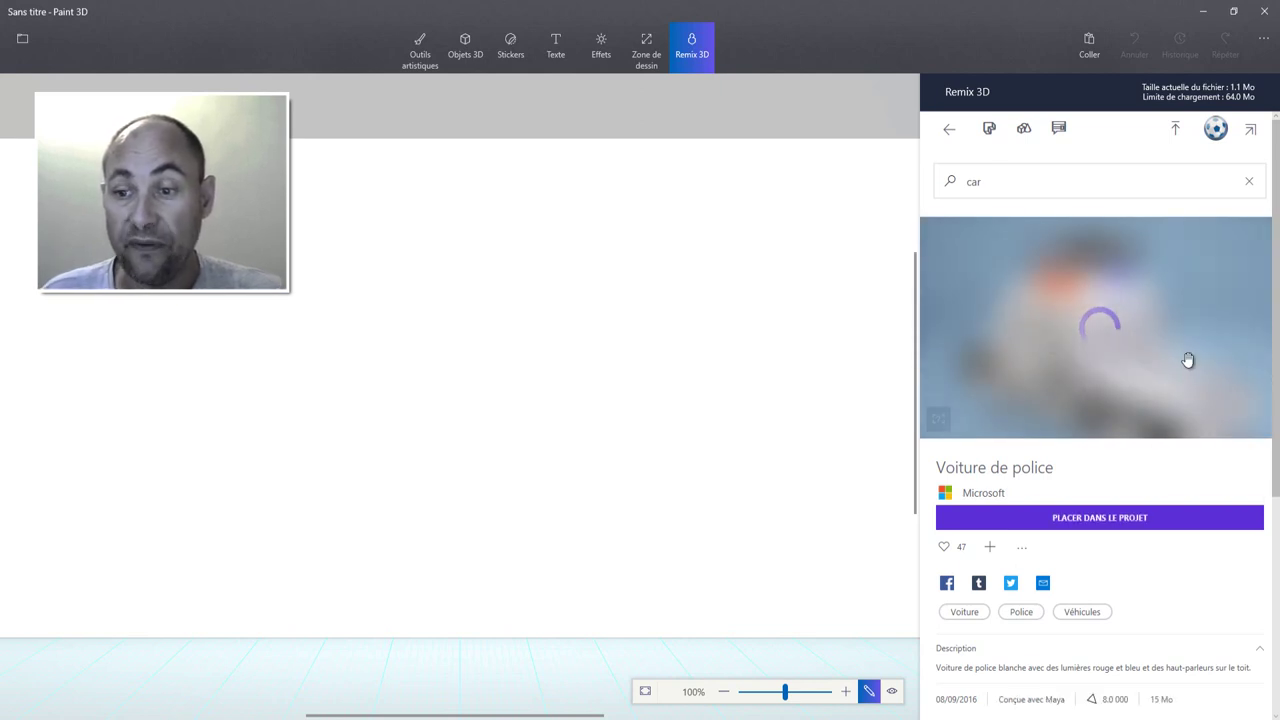
pyautogui.click(1099, 530)
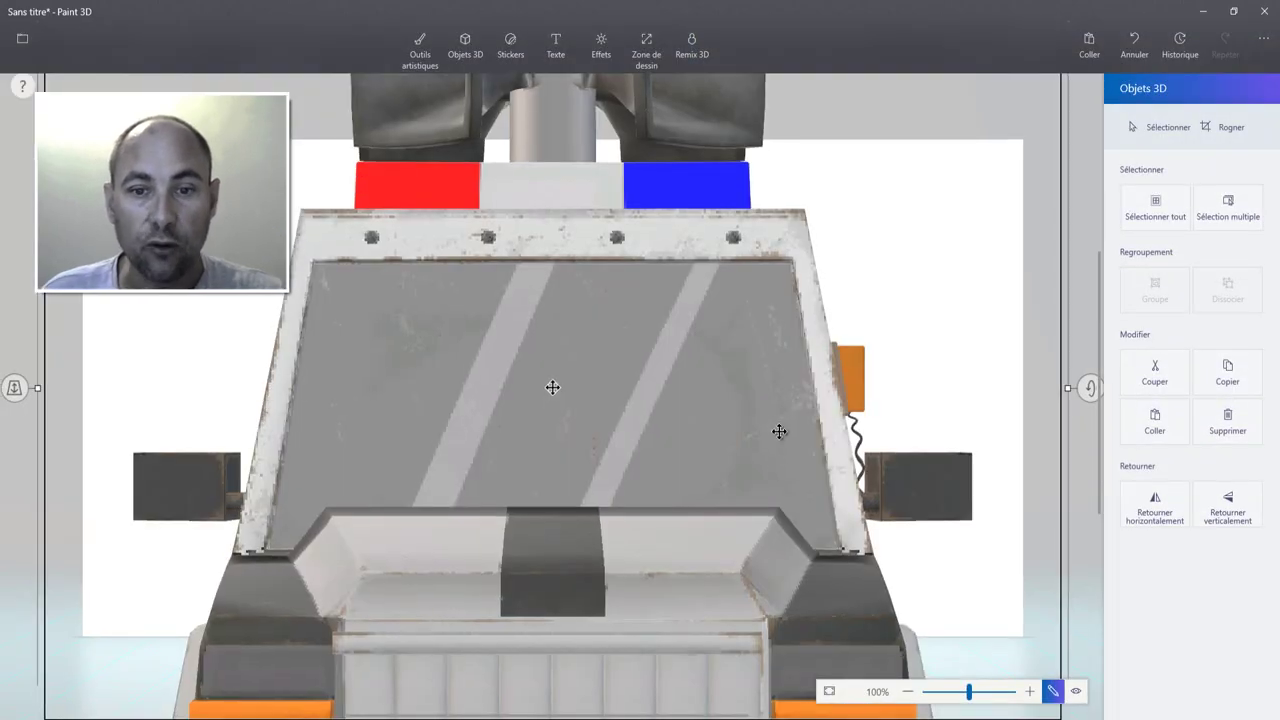
# - Inspect the police car in 3D perspective, orbiting underneath it, then reset to the flat front view
pyautogui.scroll(-5, 779, 484)
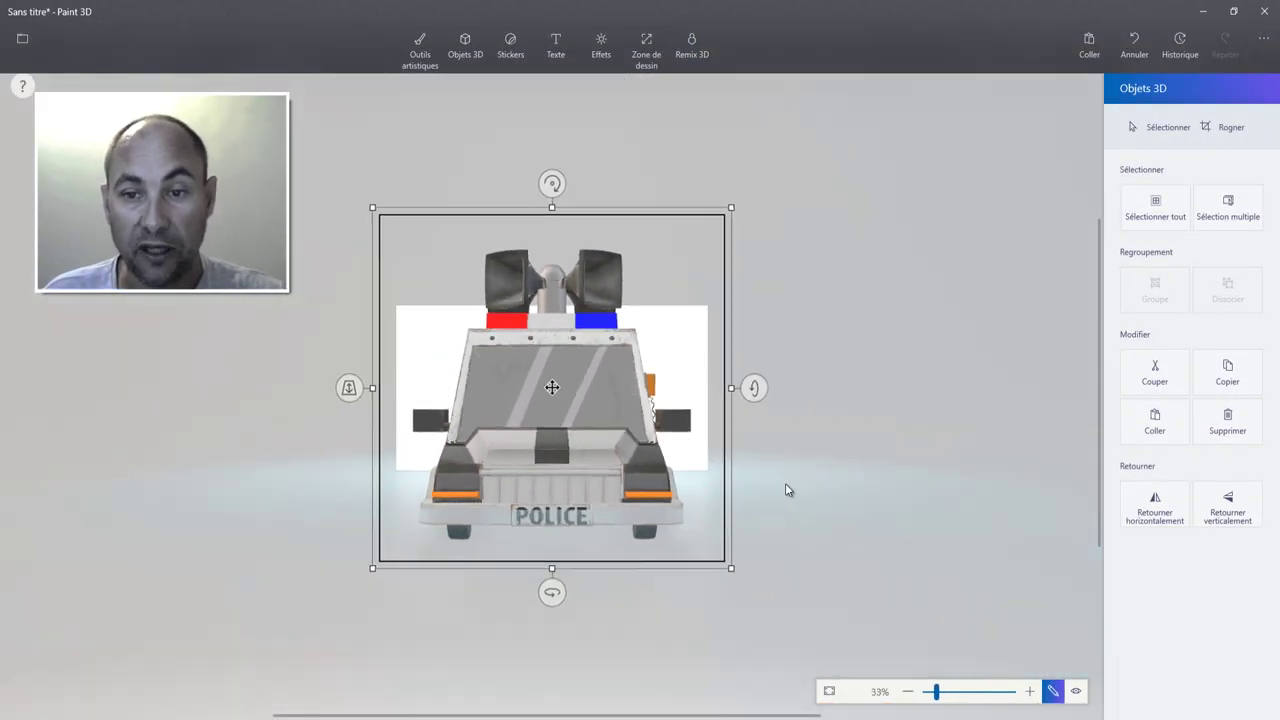
pyautogui.scroll(2, 785, 483)
pyautogui.click(858, 502)
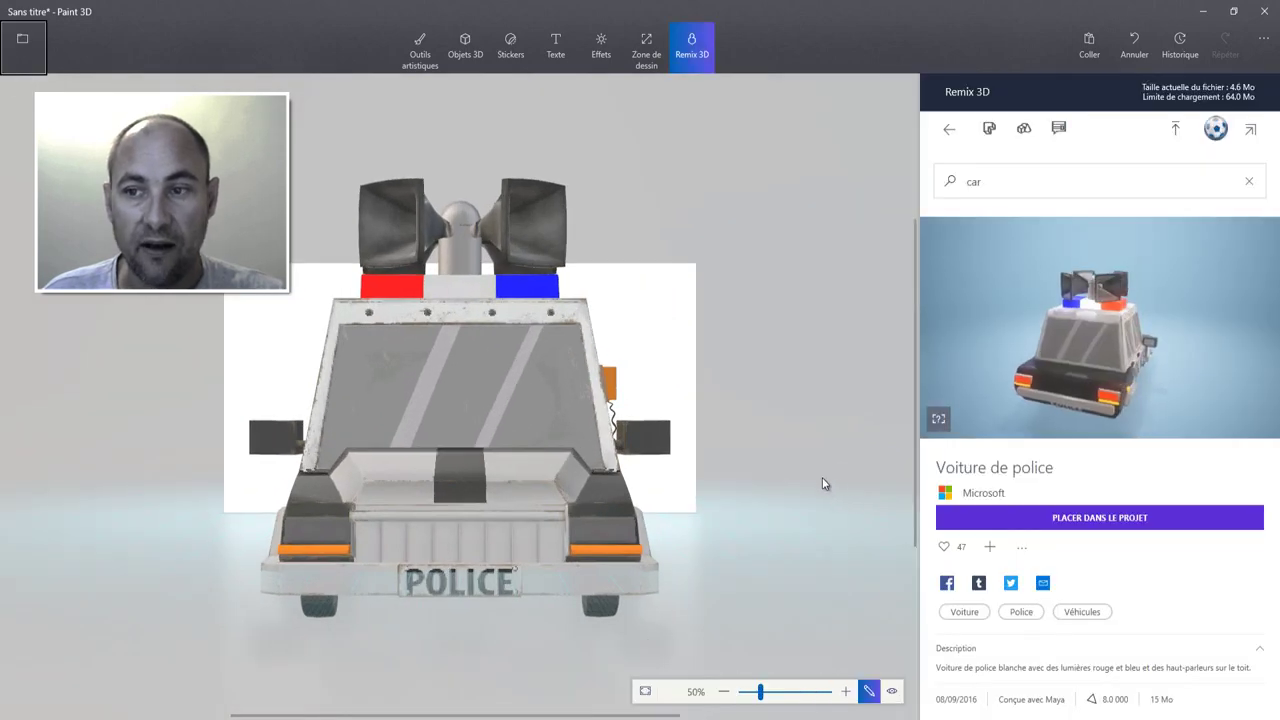
pyautogui.click(891, 691)
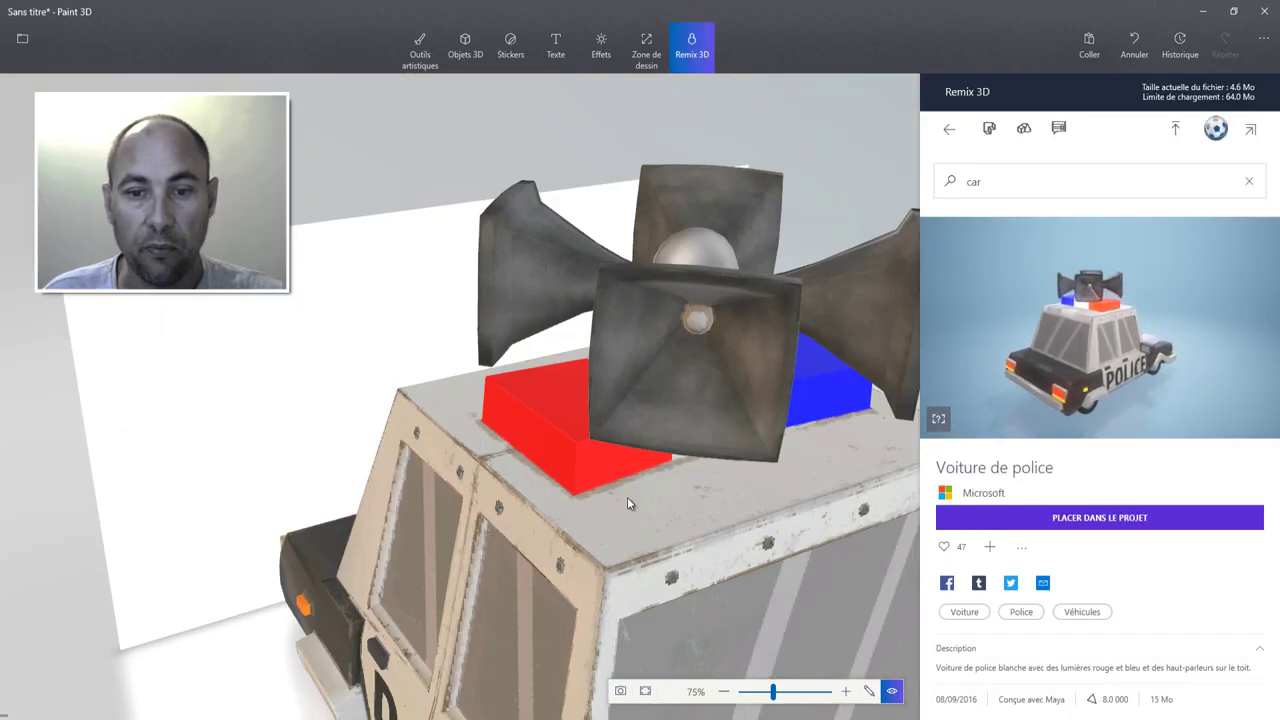
pyautogui.scroll(-3, 627, 497)
pyautogui.scroll(-3, 585, 529)
pyautogui.moveTo(598, 532)
pyautogui.mouseDown()
pyautogui.moveTo(603, 405)
pyautogui.moveTo(644, 451)
pyautogui.moveTo(635, 466)
pyautogui.mouseUp()
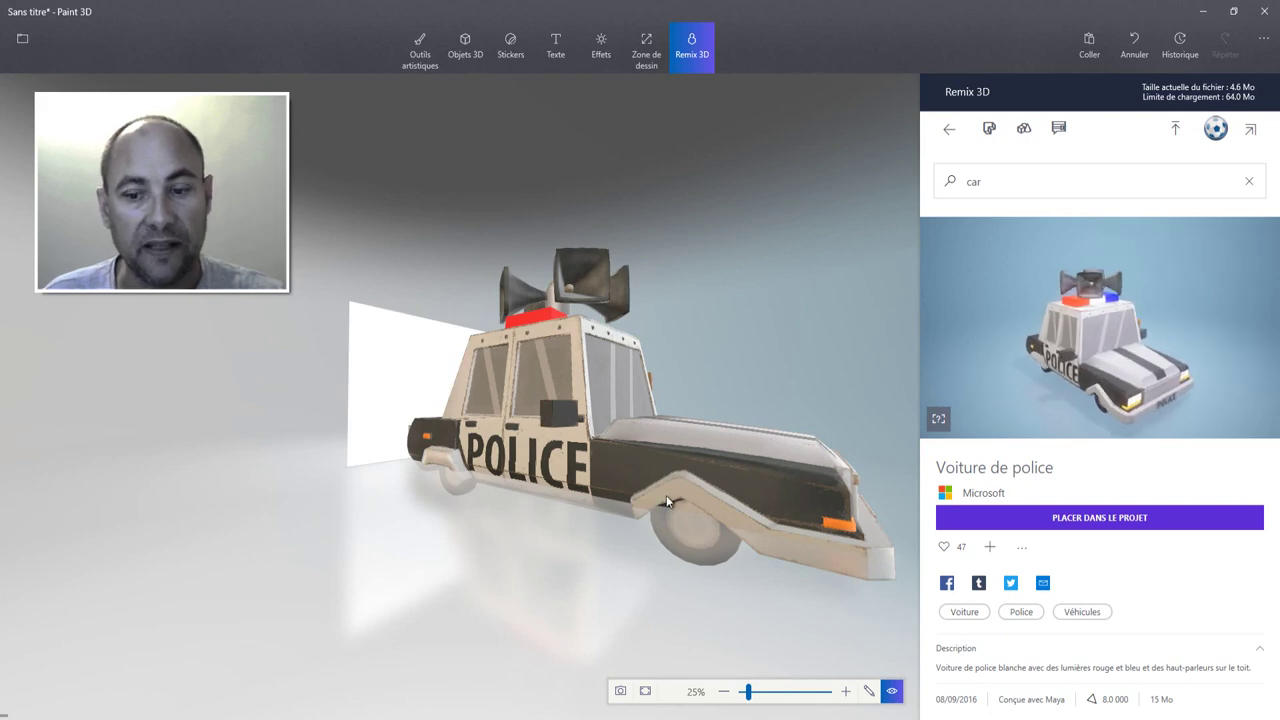
pyautogui.press('Escape')
# - Shrink the police car to about half size and hide the white canvas
pyautogui.click(487, 464)
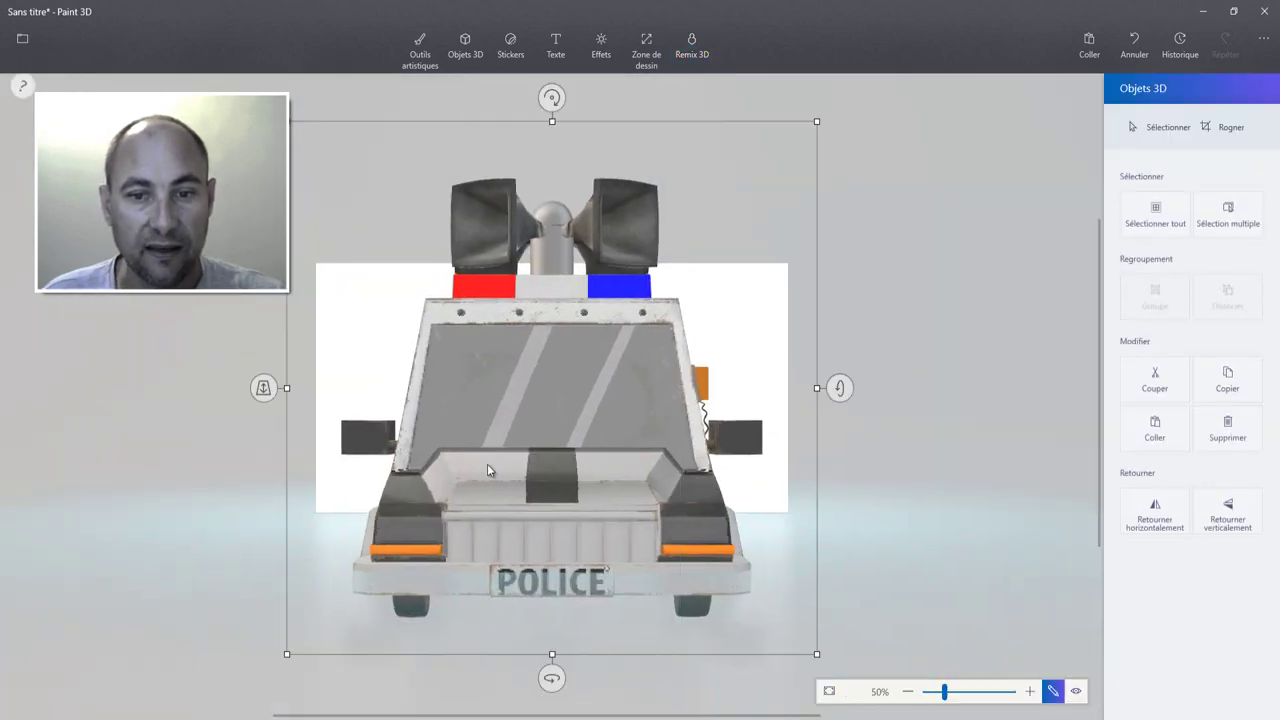
pyautogui.moveTo(818, 120)
pyautogui.mouseDown()
pyautogui.moveTo(490, 412)
pyautogui.moveTo(590, 310)
pyautogui.mouseUp()
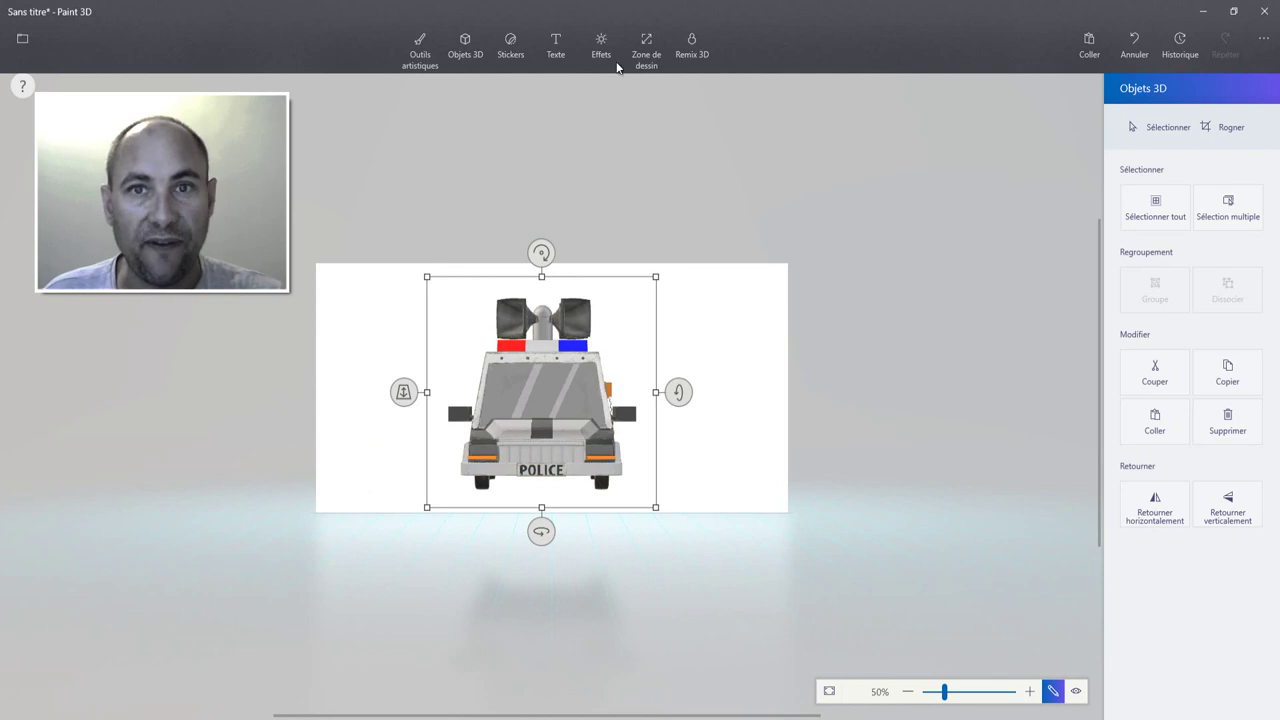
pyautogui.click(646, 50)
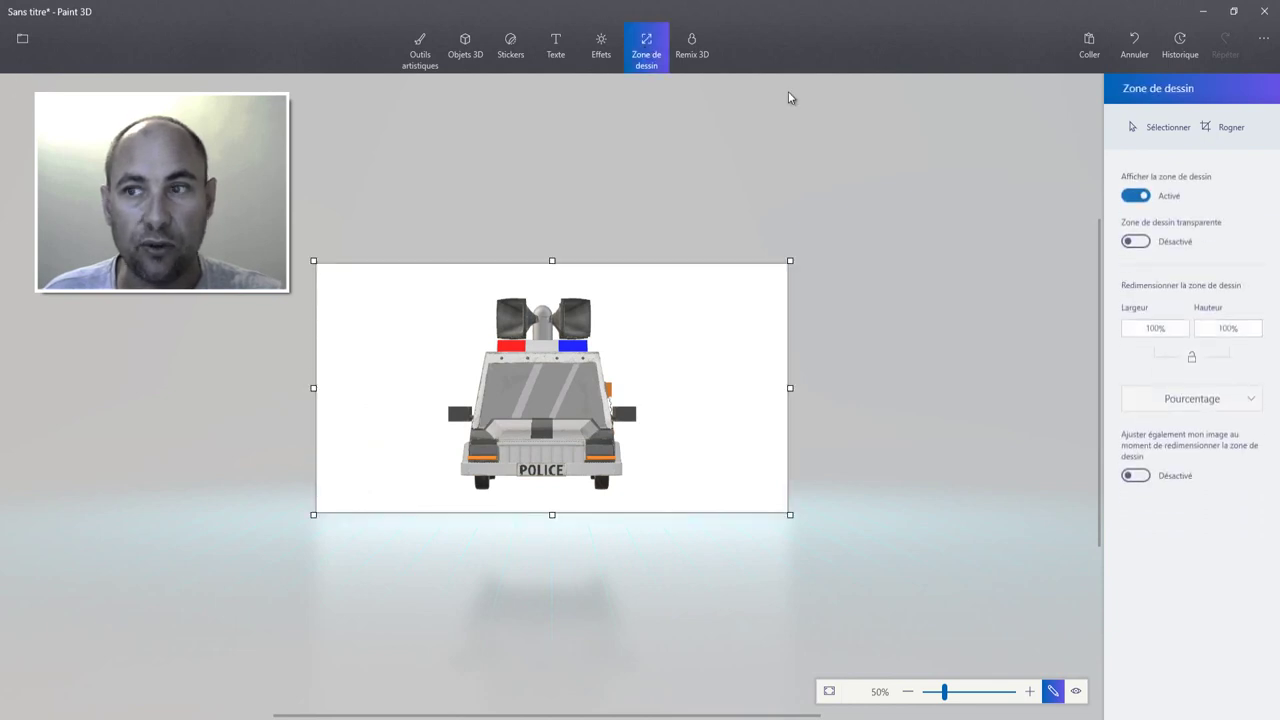
pyautogui.click(1136, 189)
# - Switch to 3D perspective view and orbit around the standalone police car
pyautogui.click(1076, 691)
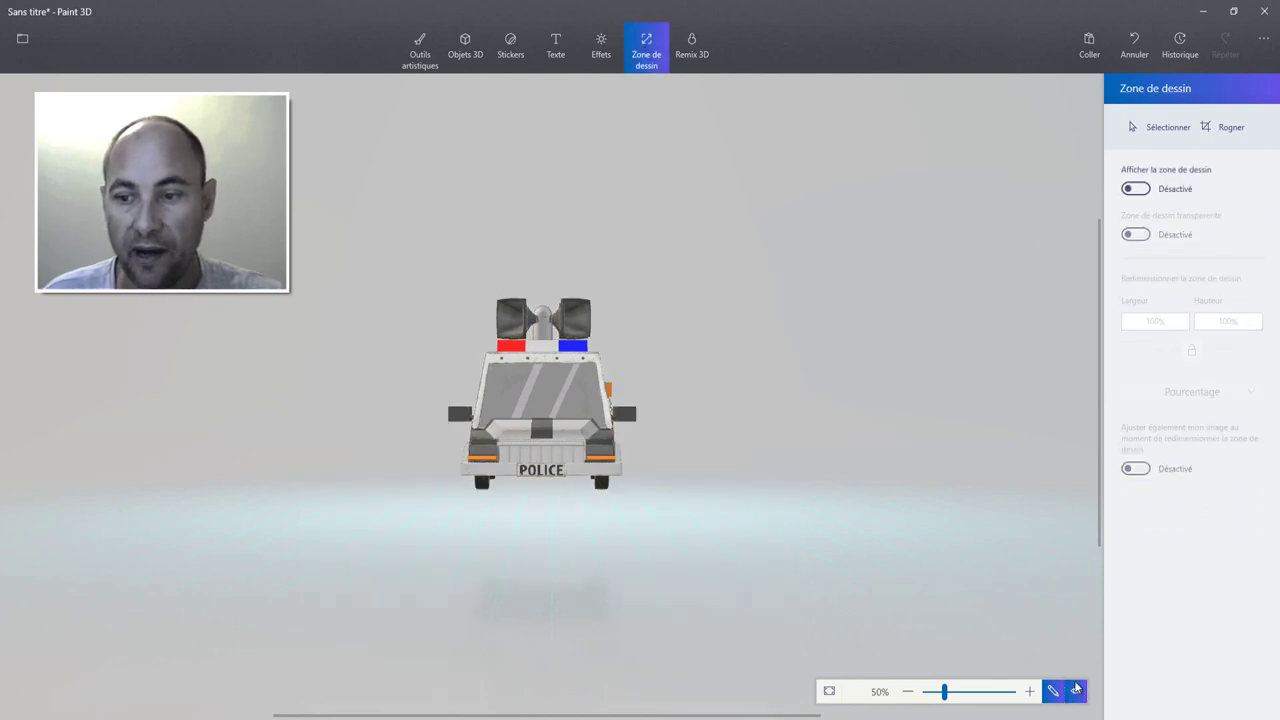
pyautogui.moveTo(778, 428)
pyautogui.mouseDown()
pyautogui.moveTo(728, 371)
pyautogui.moveTo(723, 434)
pyautogui.moveTo(705, 440)
pyautogui.moveTo(760, 426)
pyautogui.moveTo(648, 456)
pyautogui.moveTo(423, 404)
pyautogui.moveTo(360, 413)
pyautogui.moveTo(663, 437)
pyautogui.moveTo(996, 419)
pyautogui.moveTo(1163, 429)
pyautogui.moveTo(1046, 677)
pyautogui.moveTo(963, 434)
pyautogui.moveTo(725, 455)
pyautogui.moveTo(753, 480)
pyautogui.mouseUp()
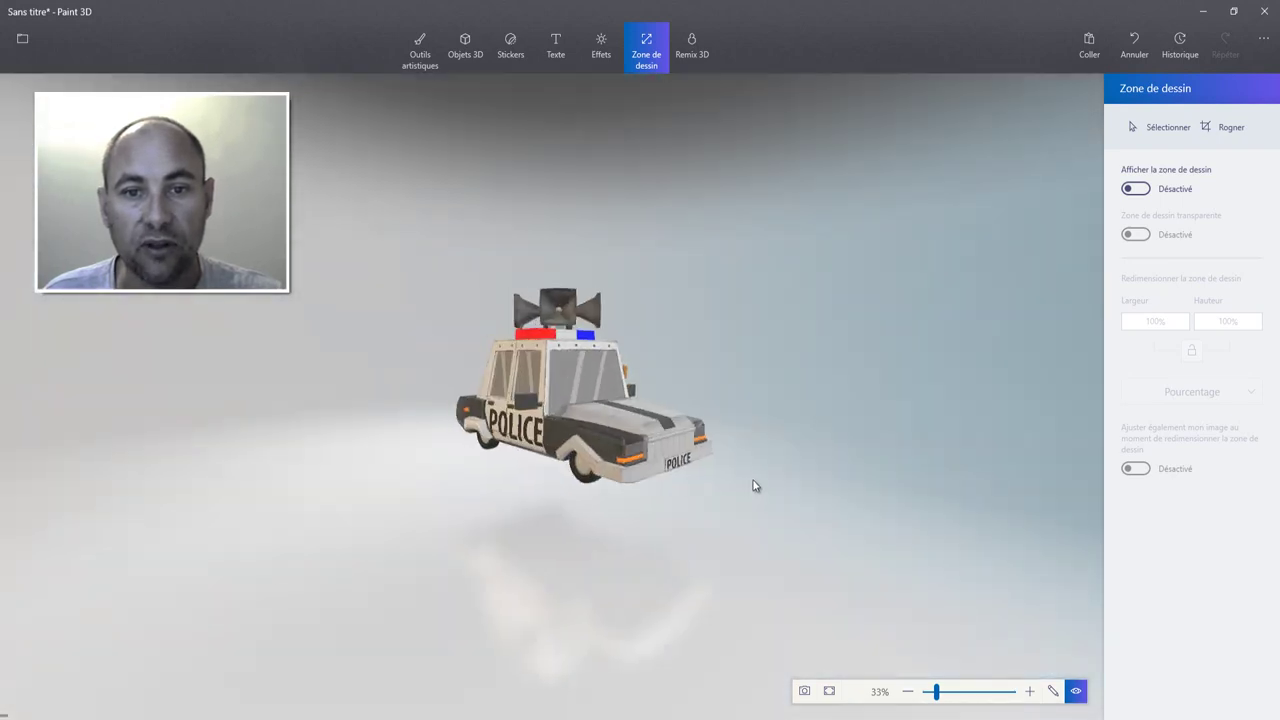
pyautogui.scroll(3, 753, 480)
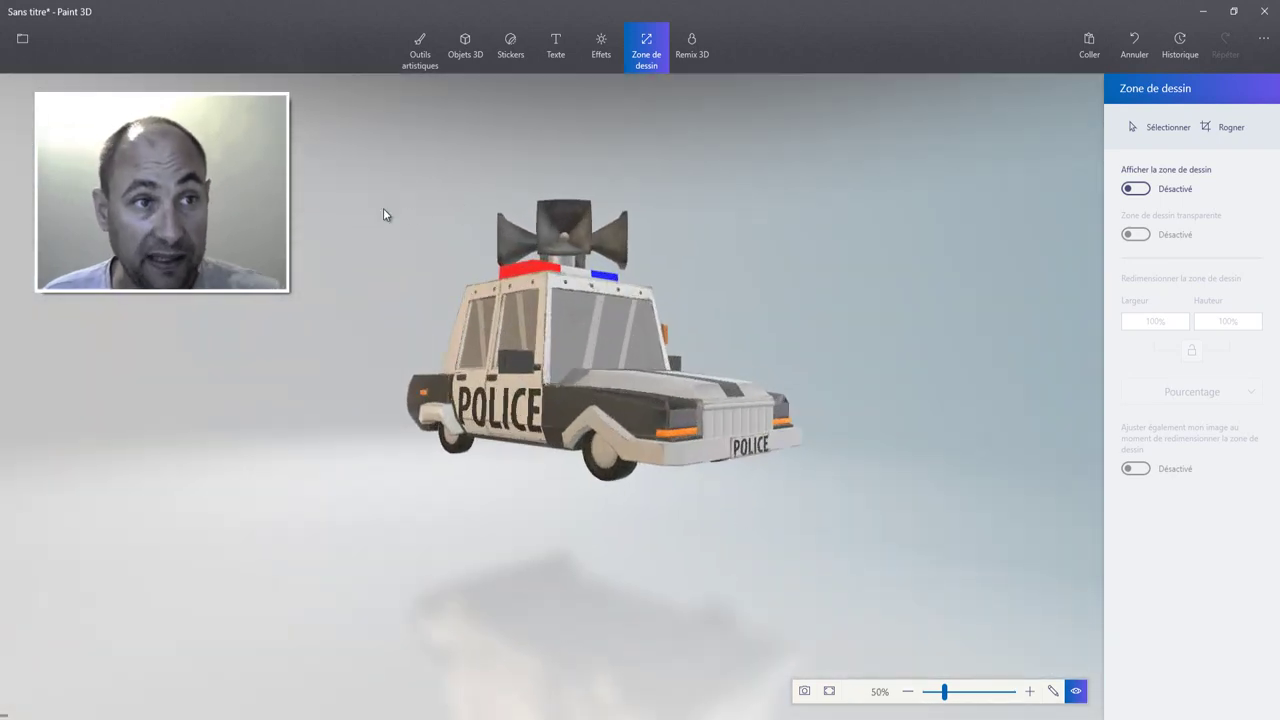
pyautogui.click(22, 40)
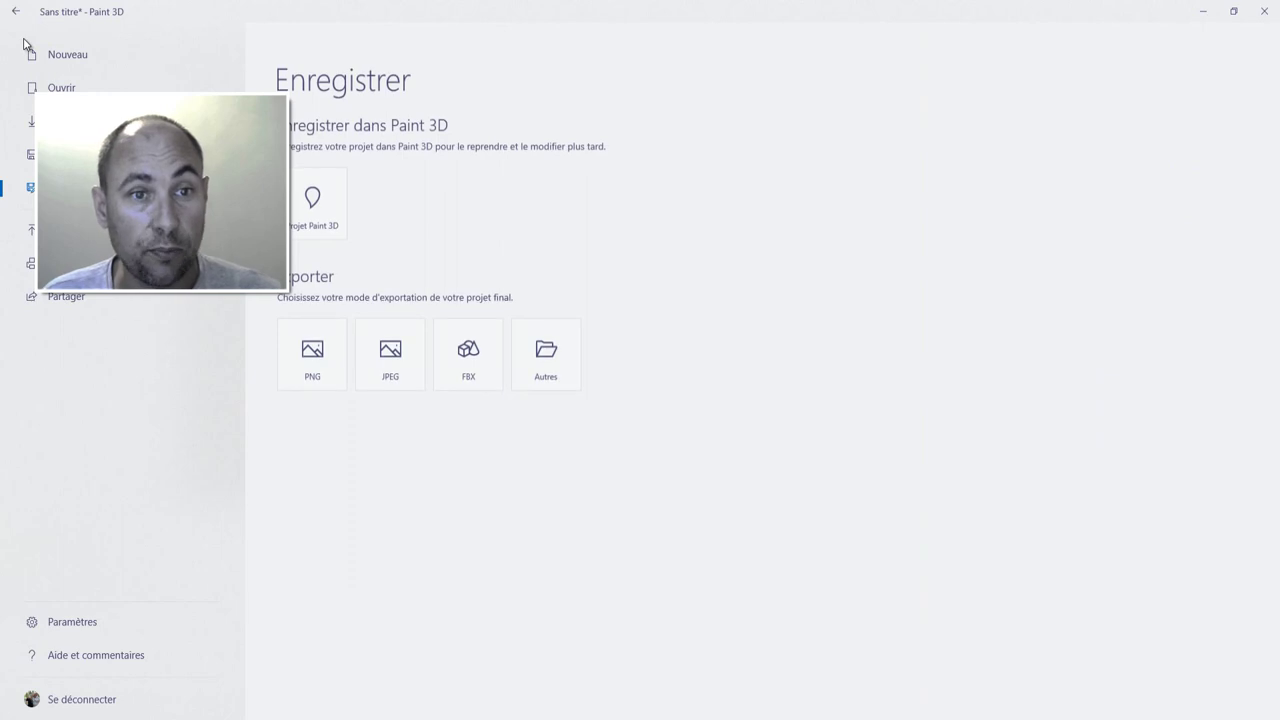
# - Save the police car in FBX format as voiture on the Bureau (desktop)
pyautogui.click(466, 366)
pyautogui.write('voiture')
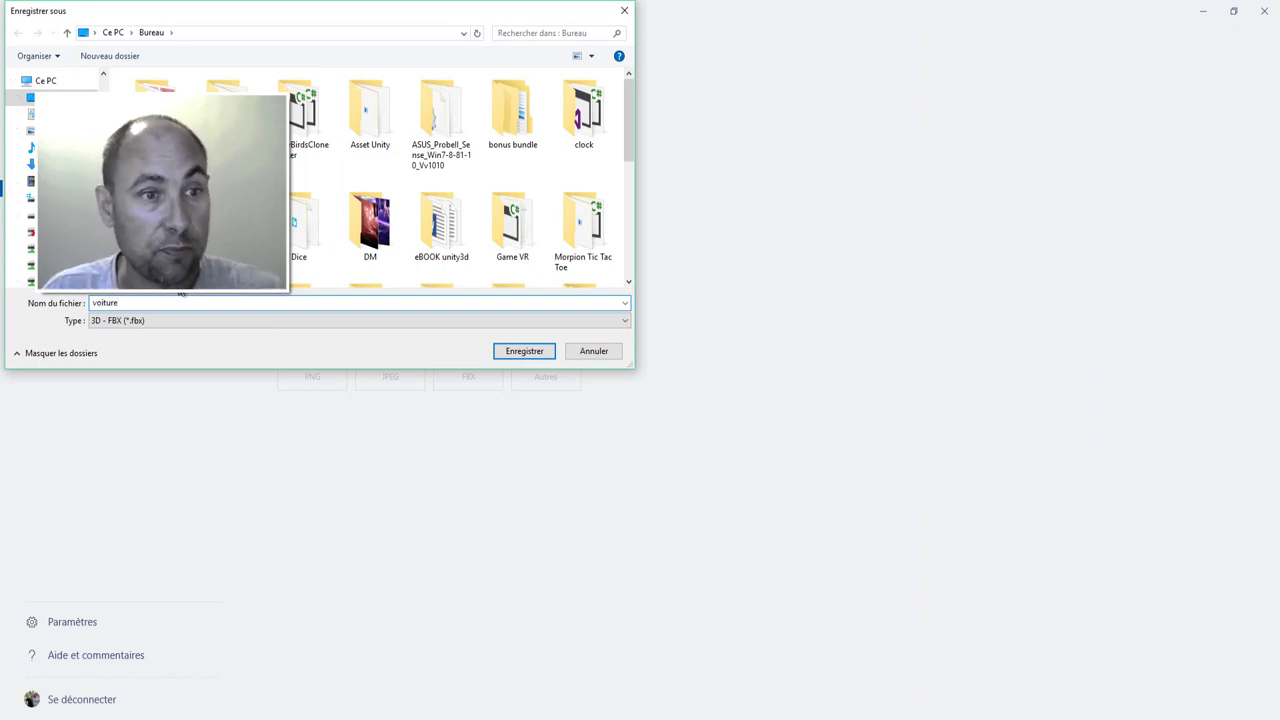
pyautogui.press('Return')
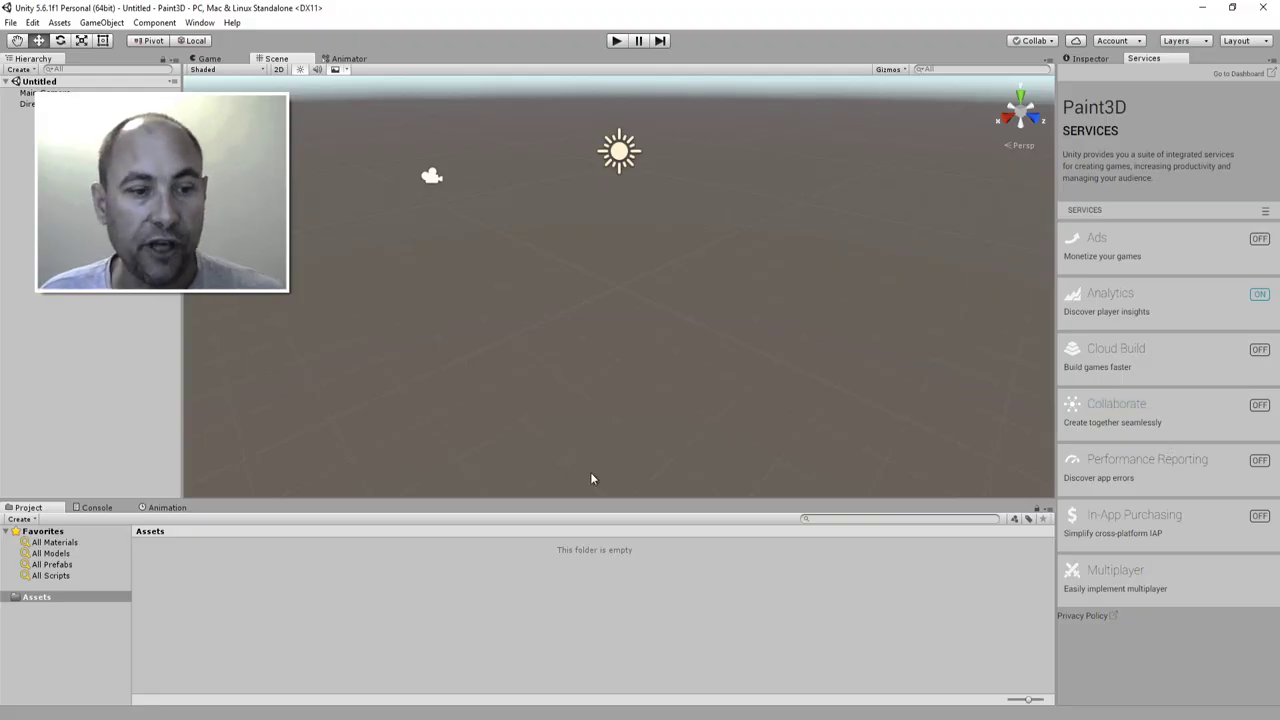
# - Import voiture.fbx from the desktop into the Unity project's Assets
pyautogui.doubleClick(490, 14)
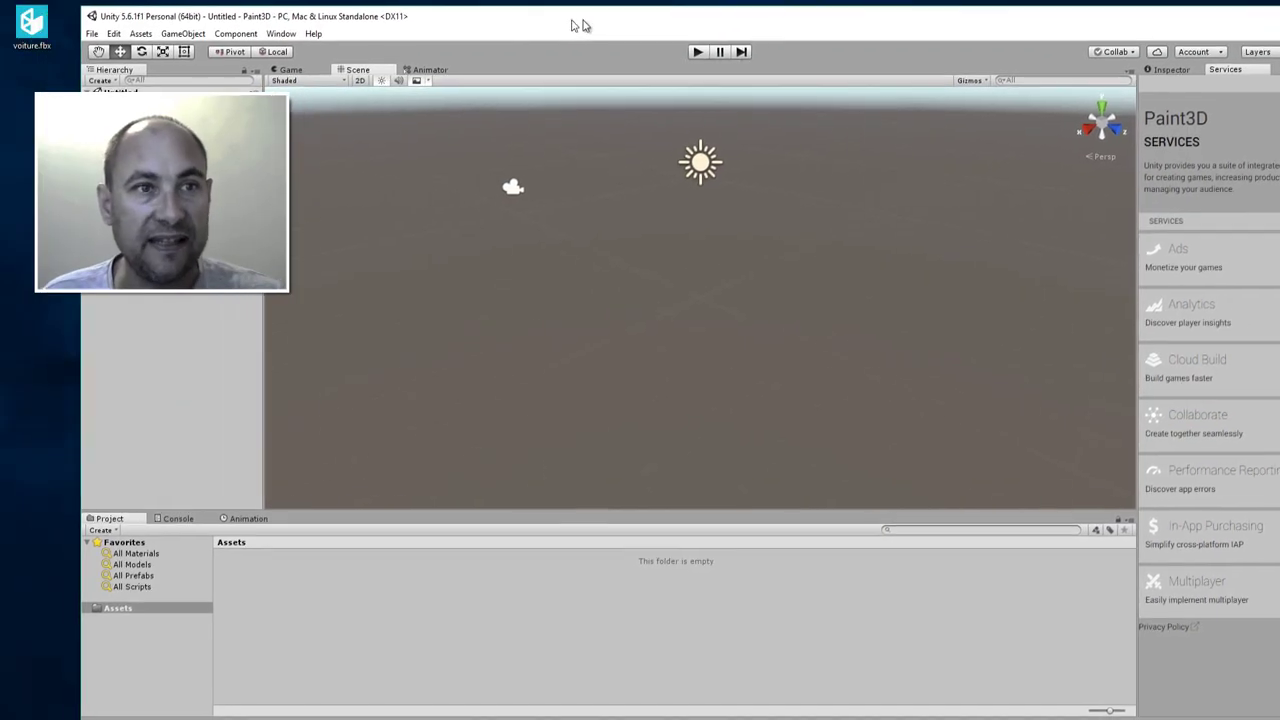
pyautogui.moveTo(76, 294); pyautogui.dragTo(455, 625)
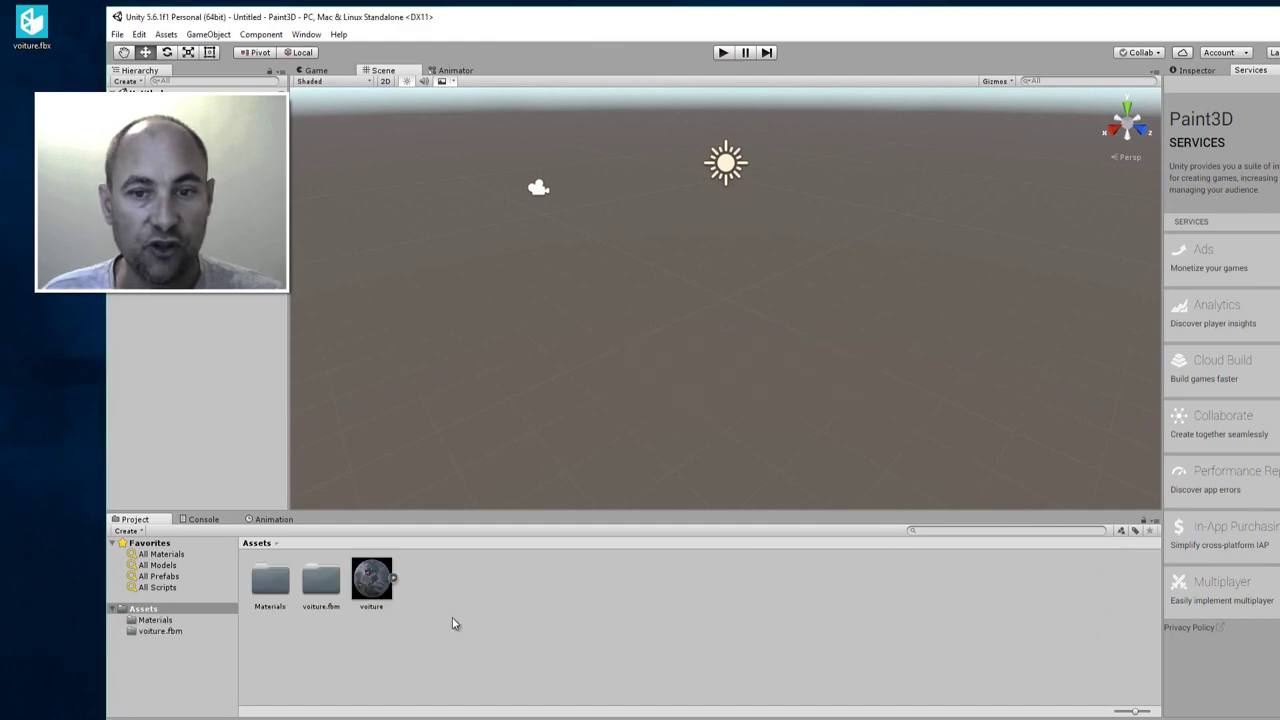
pyautogui.doubleClick(597, 25)
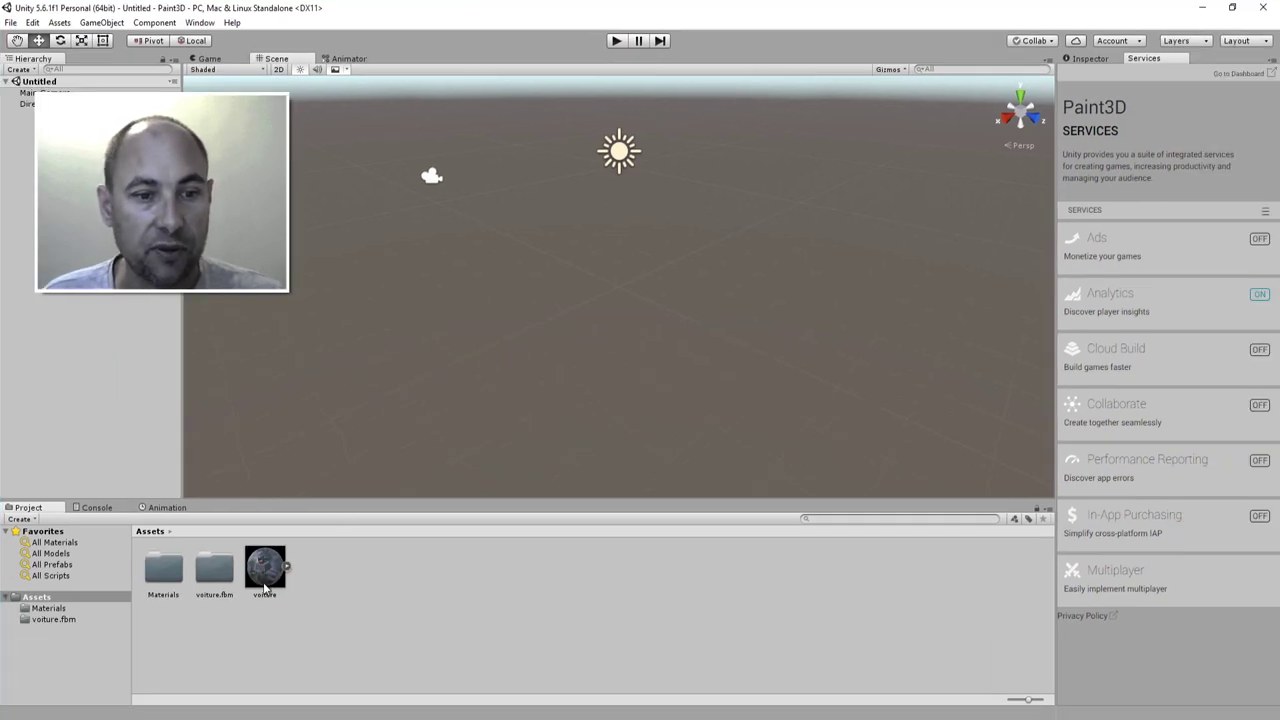
# - Place the voiture model into the Scene view and tilt the view toward the horizon
pyautogui.moveTo(588, 297); pyautogui.dragTo(589, 295)
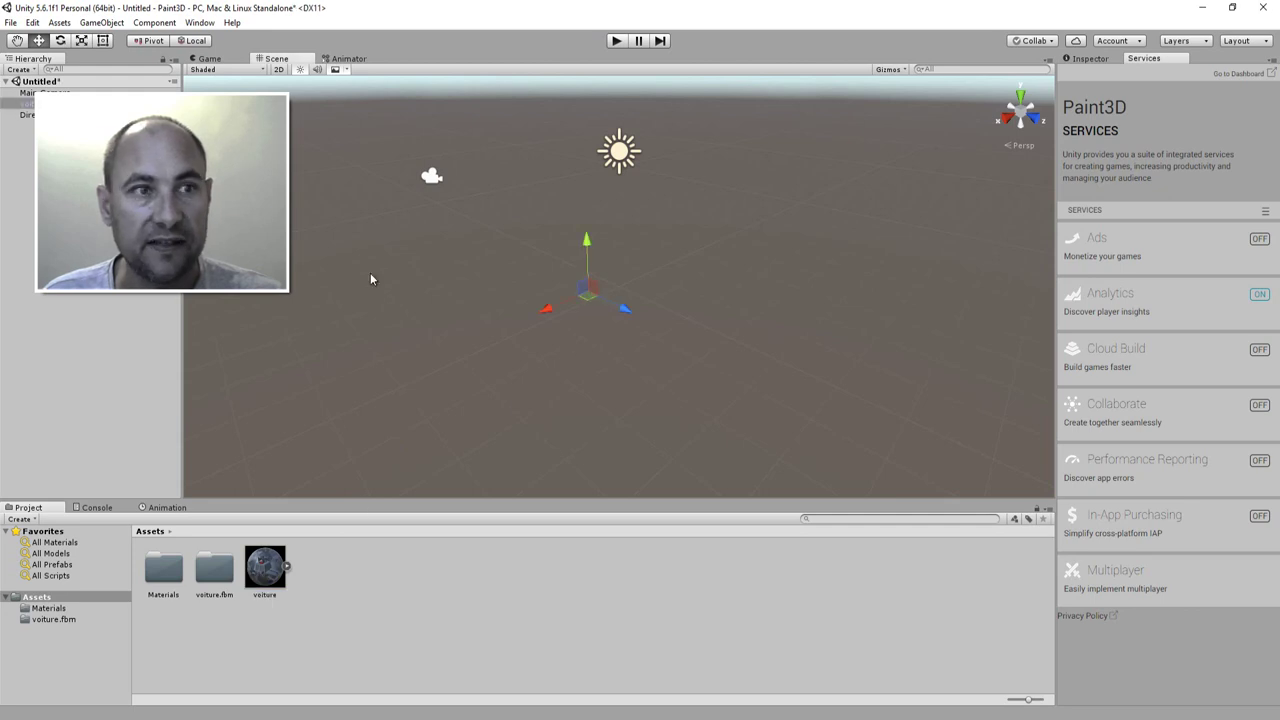
pyautogui.scroll(-5, 695, 441)
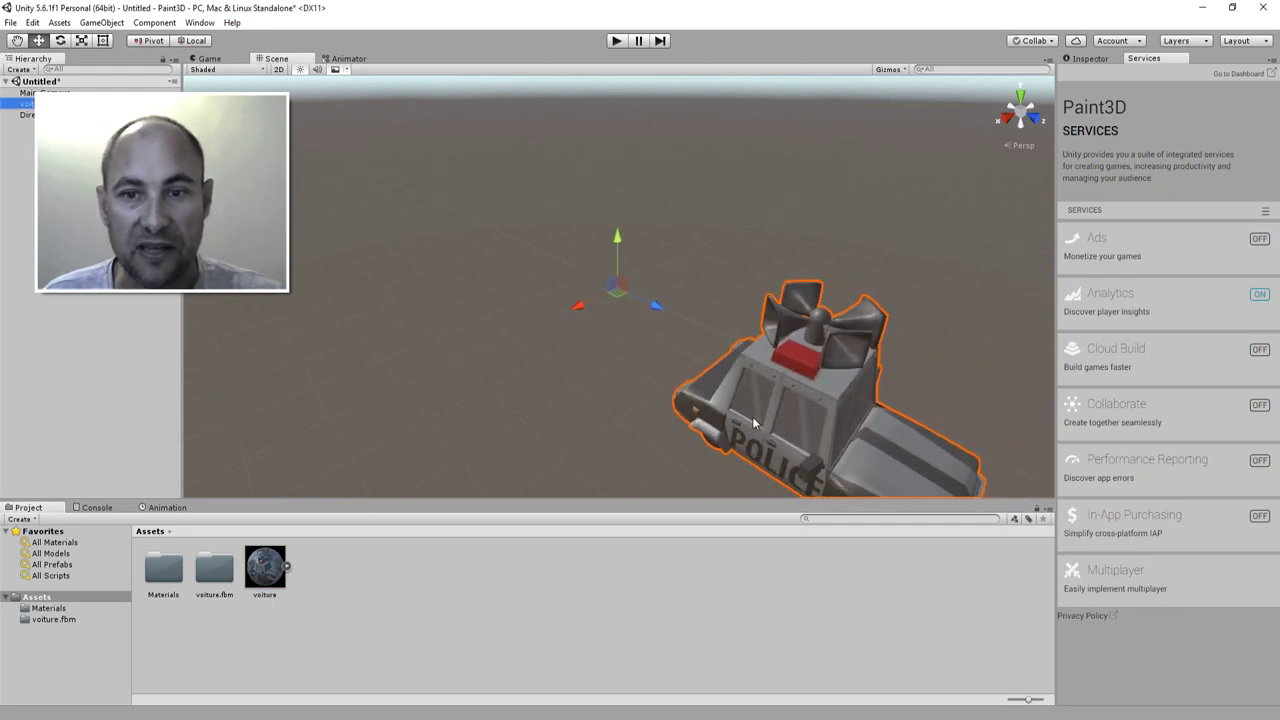
pyautogui.scroll(-3, 654, 303)
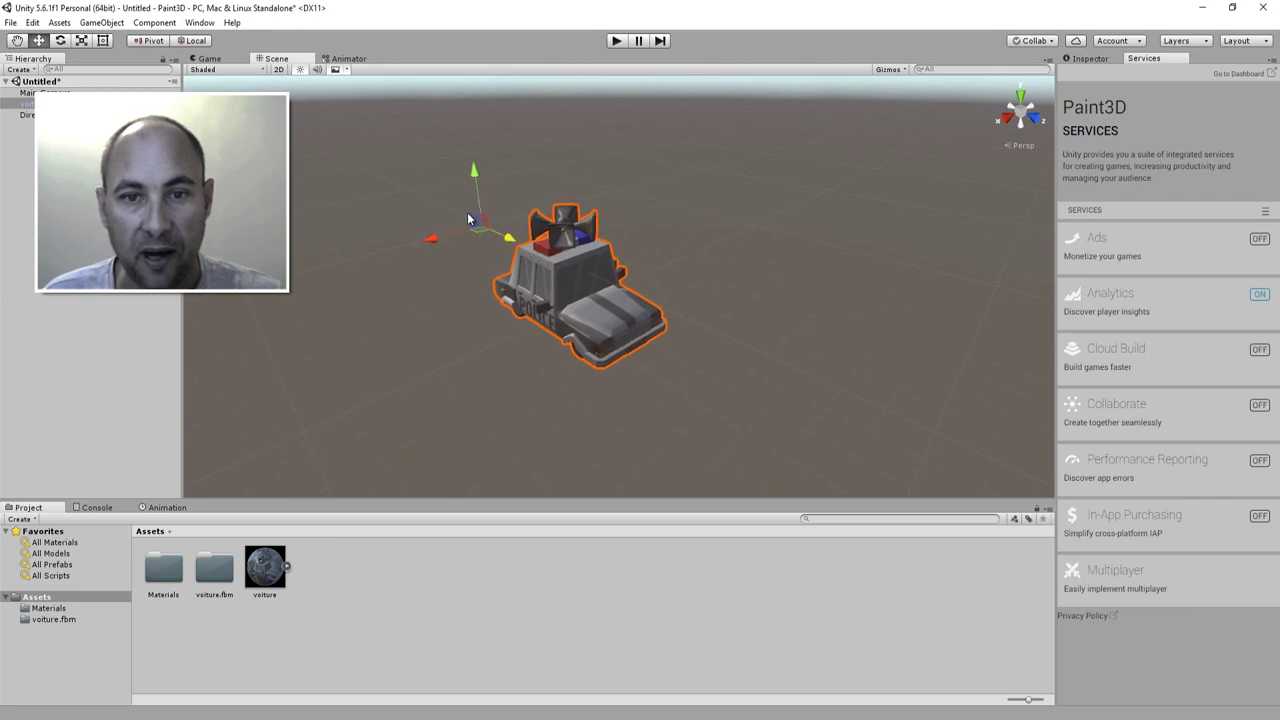
pyautogui.scroll(3, 534, 290)
pyautogui.scroll(3, 599, 376)
pyautogui.scroll(1, 674, 351)
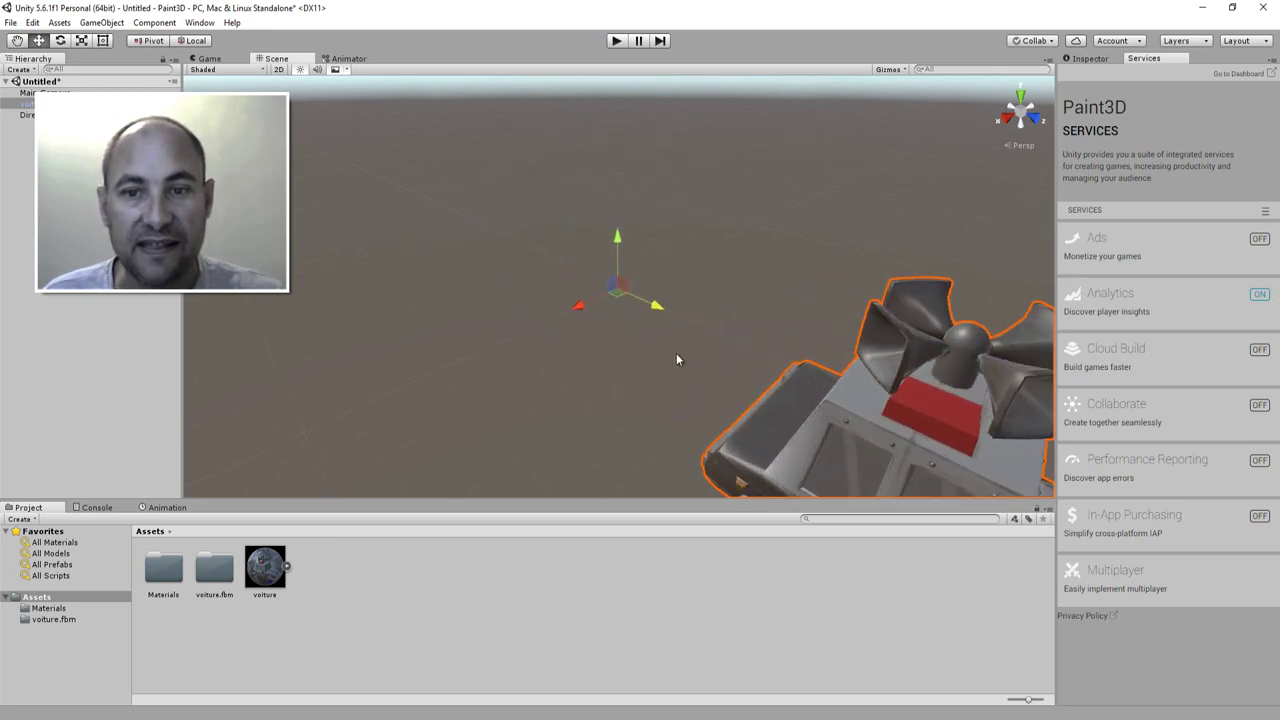
pyautogui.click(676, 353)
pyautogui.moveTo(728, 368)
pyautogui.keyDown('alt'); pyautogui.mouseDown()
pyautogui.moveTo(586, 277)
pyautogui.moveTo(531, 200)
pyautogui.moveTo(615, 284)
pyautogui.moveTo(902, 293)
pyautogui.moveTo(790, 313)
pyautogui.moveTo(743, 306)
pyautogui.moveTo(629, 334)
pyautogui.moveTo(678, 332)
pyautogui.moveTo(734, 371)
pyautogui.moveTo(733, 350)
pyautogui.moveTo(772, 367)
pyautogui.mouseUp(); pyautogui.keyUp('alt')
# - Frame the whole police car in the Scene view and select it
pyautogui.scroll(-5, 642, 350)
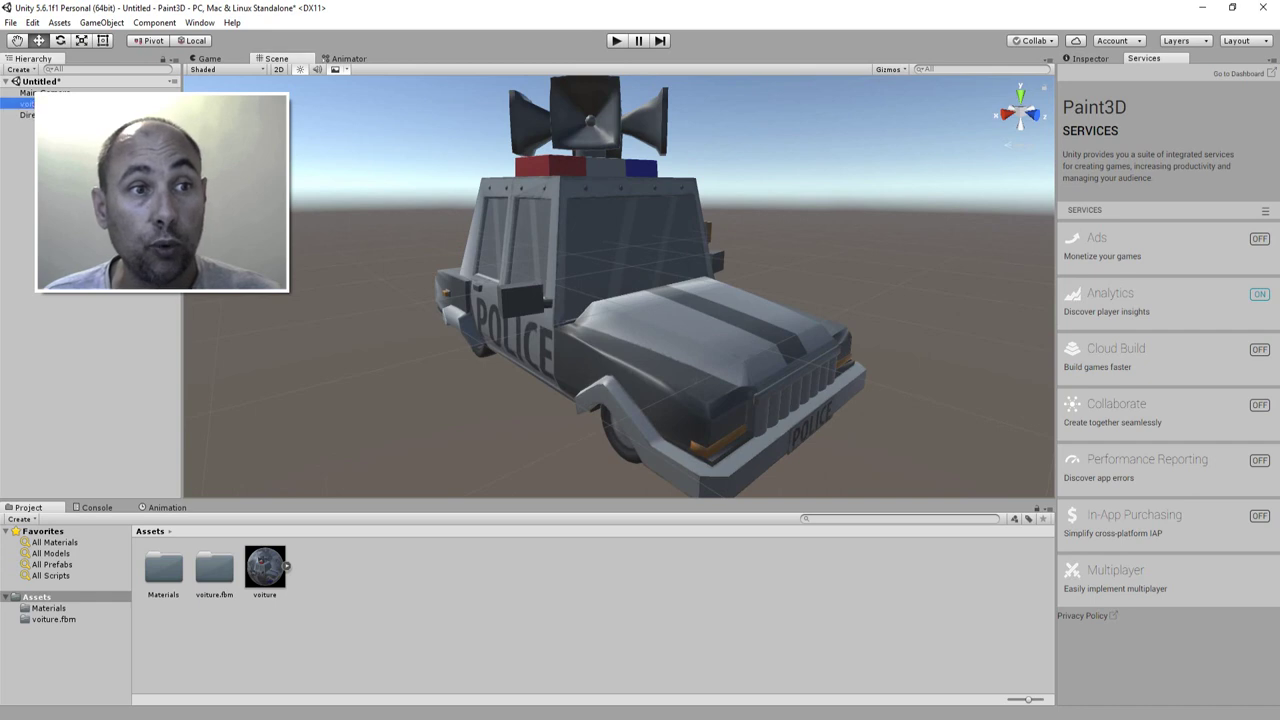
pyautogui.click(438, 305)
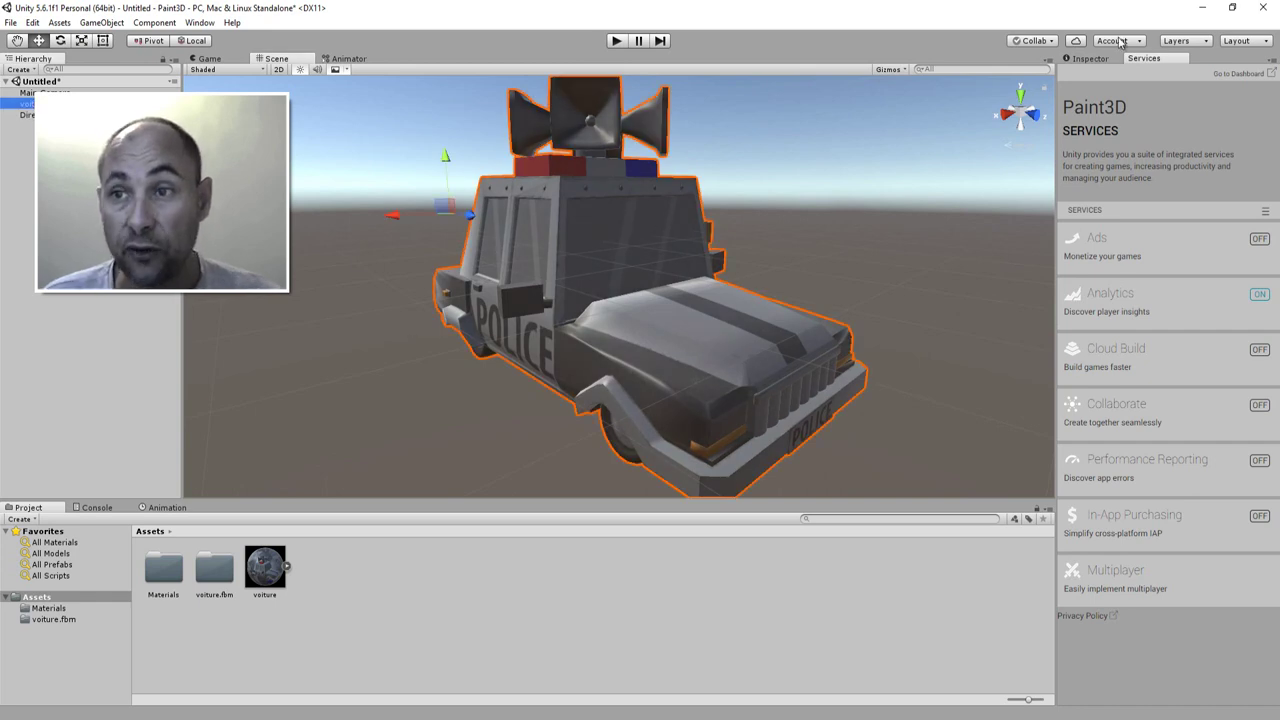
# - Show the voiture's Transform, Mesh Filter and Mesh Renderer components in the Inspector
pyautogui.click(1096, 60)
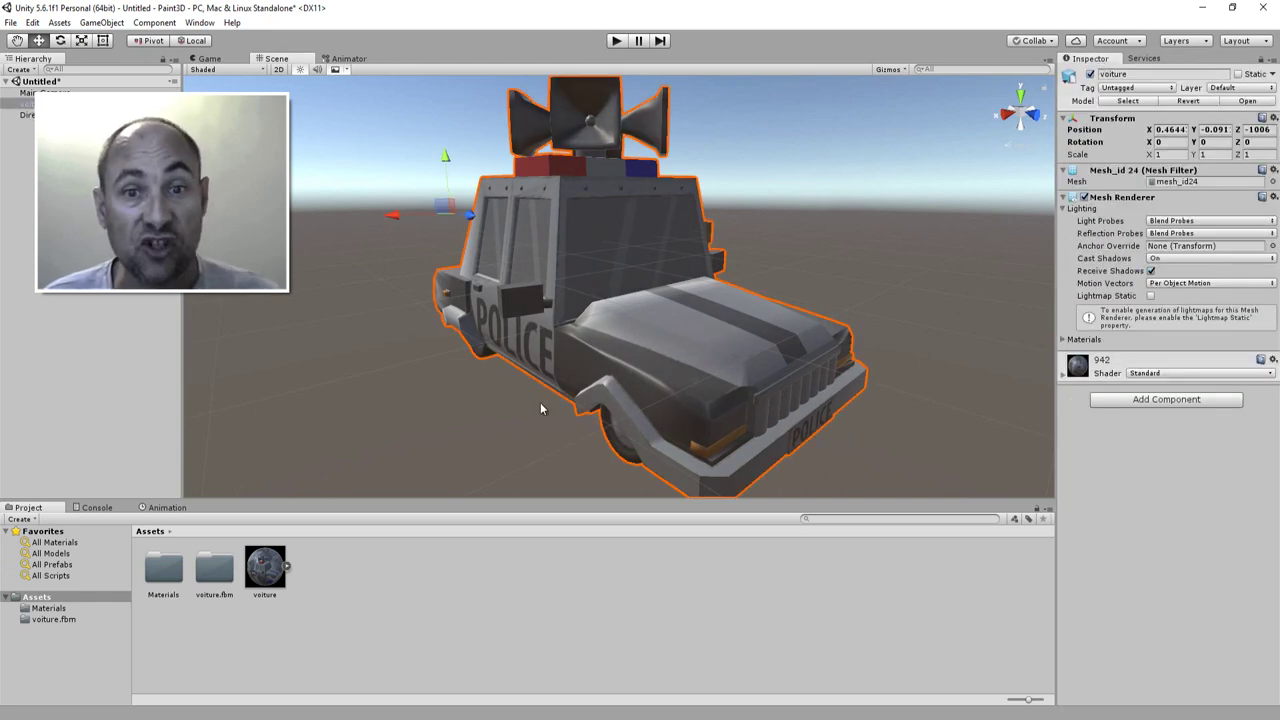